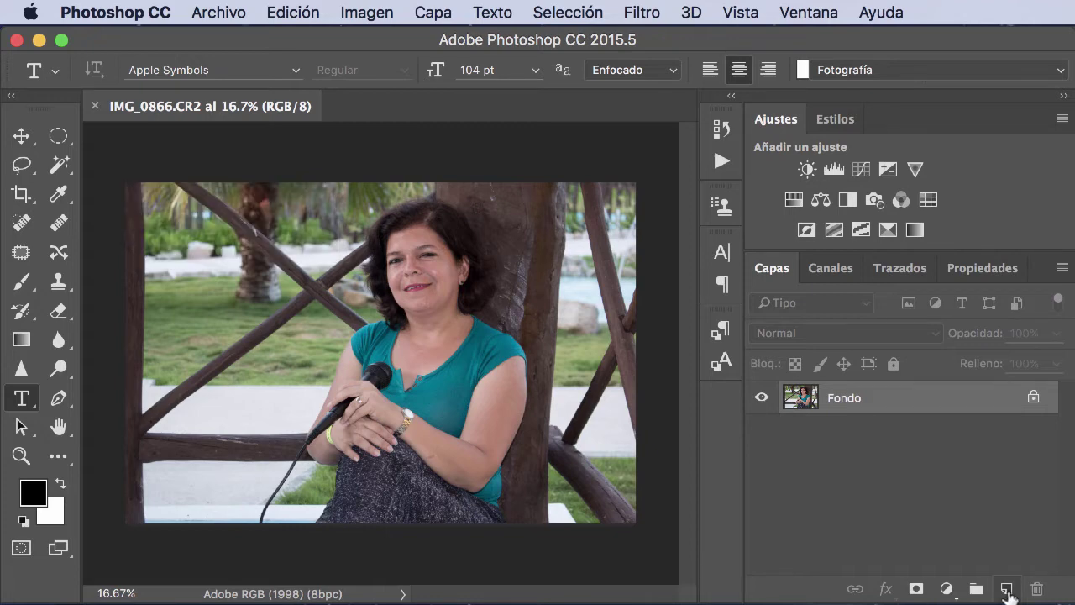
- Add an empty Capa 1 layer above Fondo and lasso the woman's head
{"action": "left_click", "coordinate": [1007, 589]}
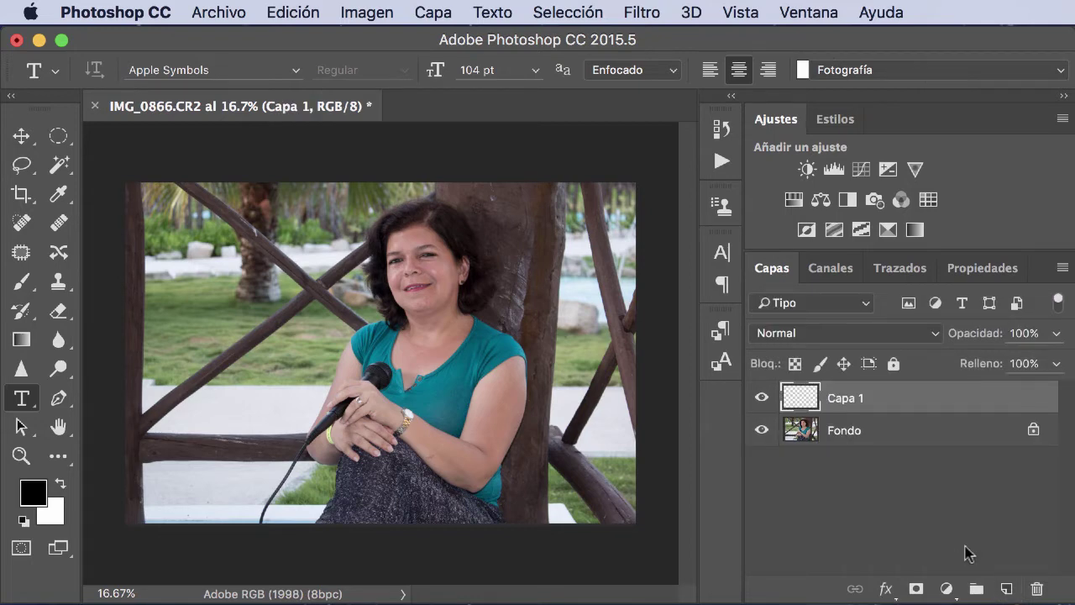
{"action": "left_click", "coordinate": [23, 166]}
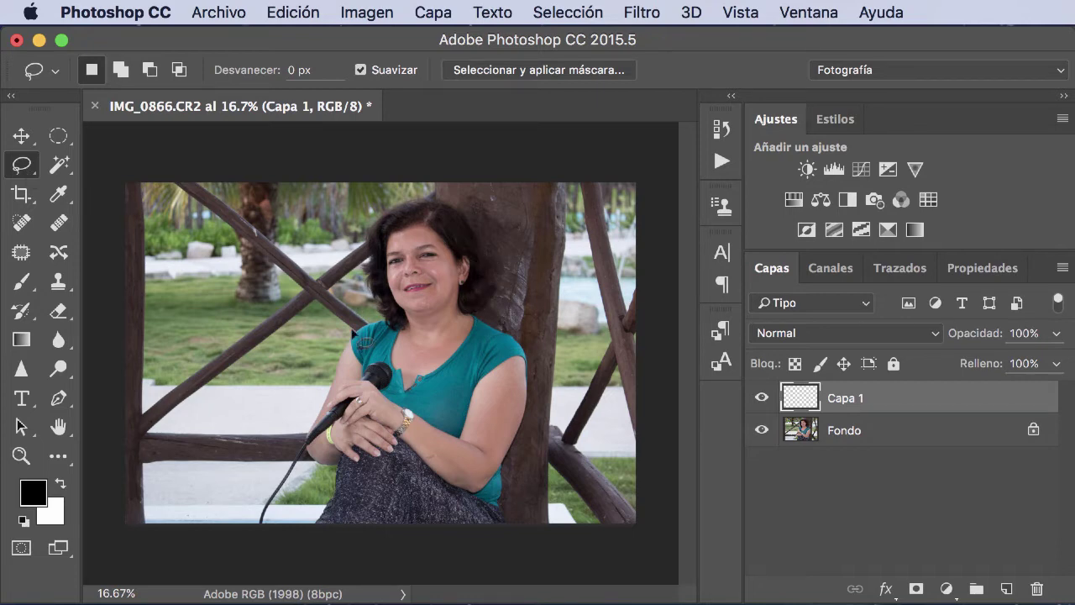
{"action": "mouse_move", "coordinate": [367, 323]}
{"action": "left_mouse_down"}
{"action": "mouse_move", "coordinate": [511, 210]}
{"action": "mouse_move", "coordinate": [369, 323]}
{"action": "left_mouse_up"}
- Copy the head from Fondo onto Capa 2, move it around, then delete Capa 2
{"action": "key", "text": "v"}
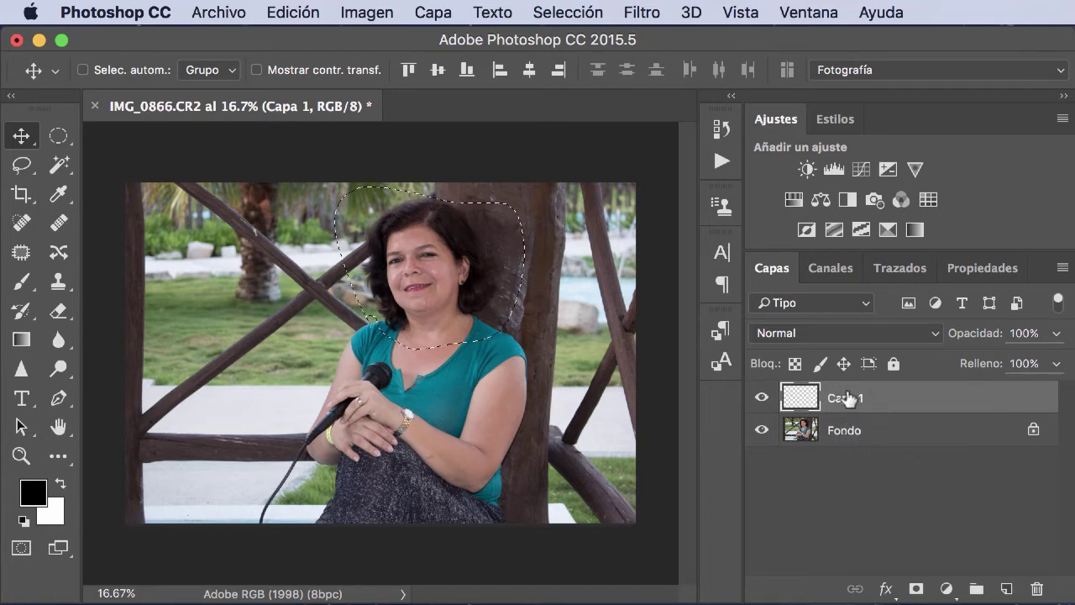
{"action": "left_click", "coordinate": [861, 430]}
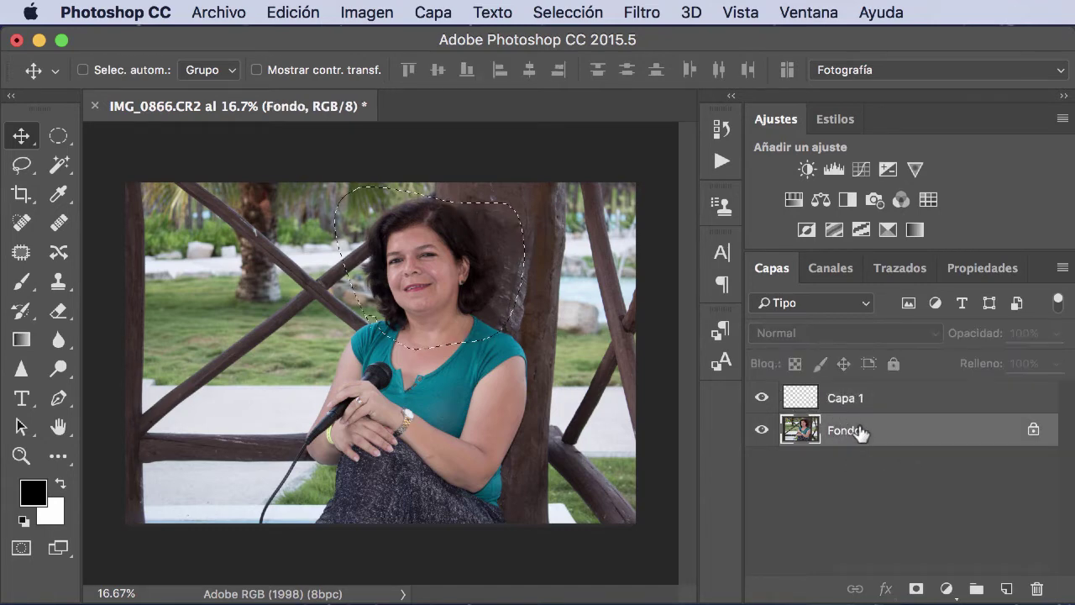
{"action": "key", "text": "ctrl+j"}
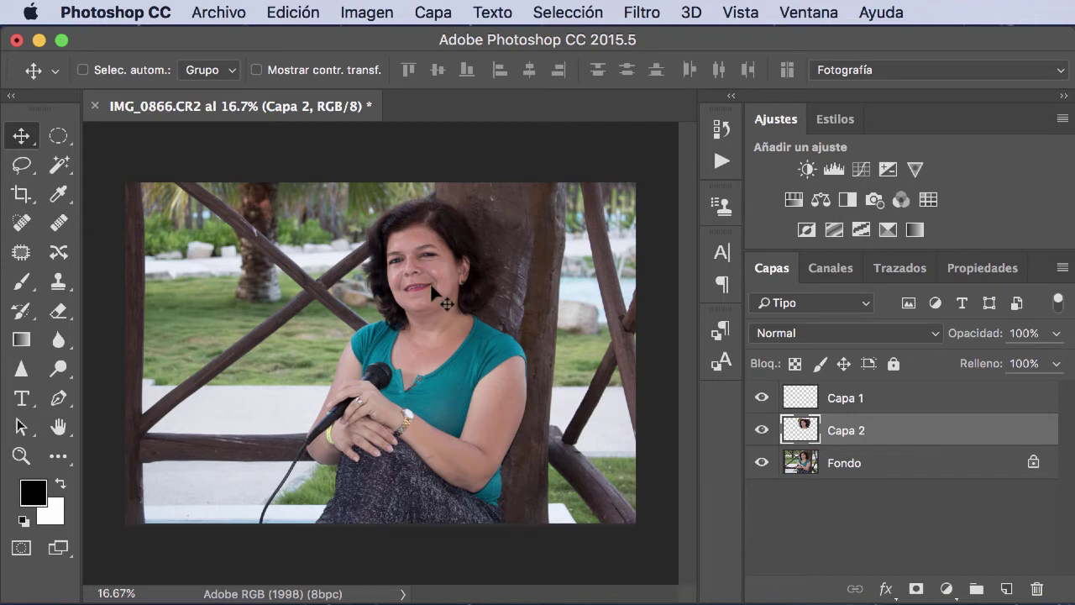
{"action": "left_click_drag", "start_coordinate": [429, 281], "coordinate": [437, 293]}
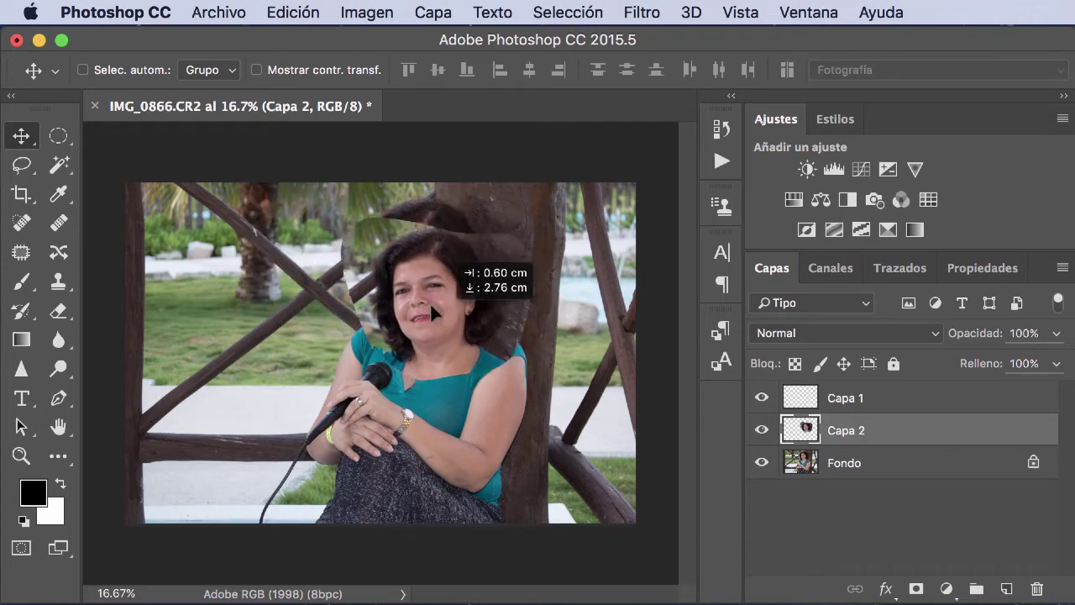
{"action": "right_click", "coordinate": [870, 432]}
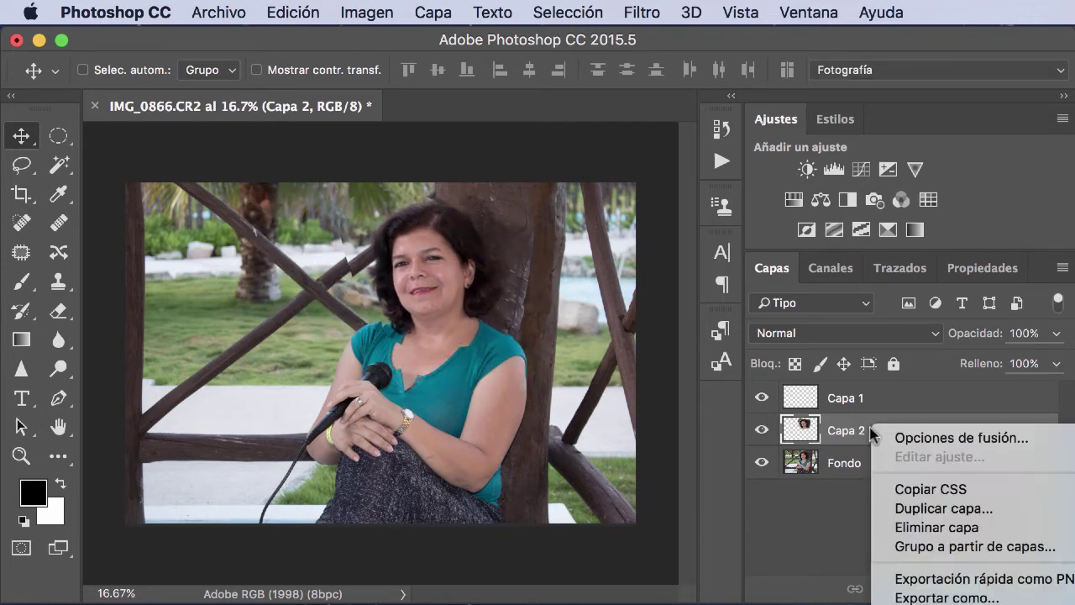
{"action": "left_click", "coordinate": [926, 523]}
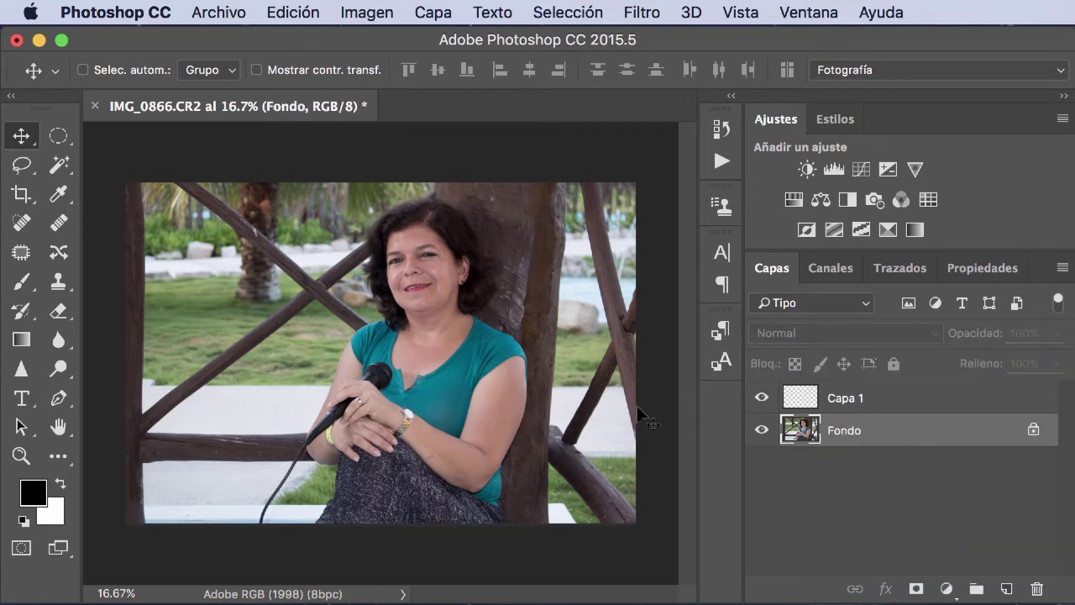
- Lasso a piece of the wooden bar, copy it to a new layer and move it
{"action": "left_click", "coordinate": [19, 167]}
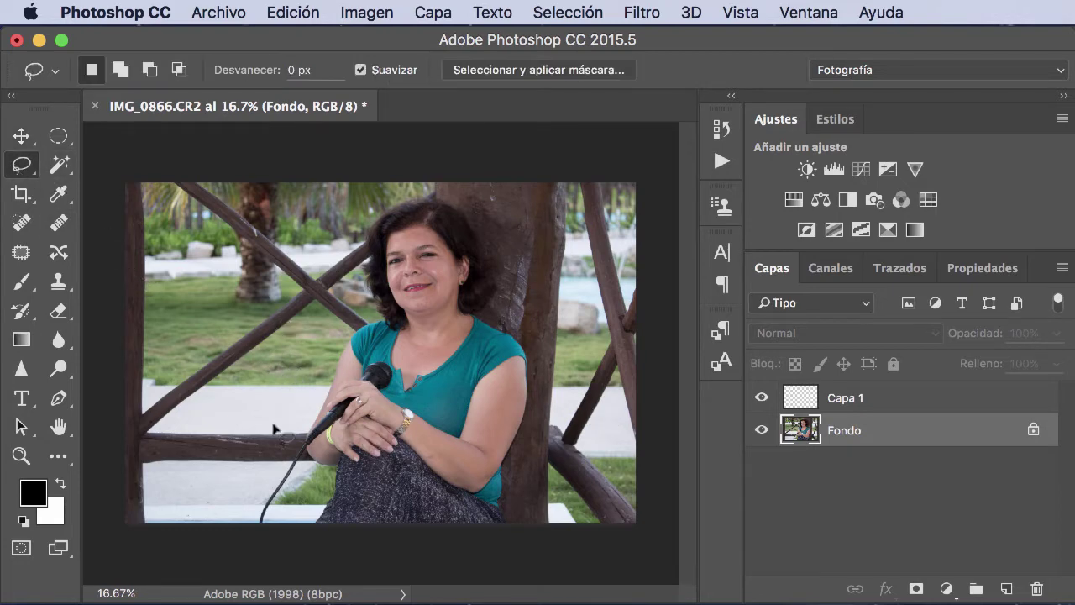
{"action": "mouse_move", "coordinate": [168, 422]}
{"action": "left_mouse_down"}
{"action": "mouse_move", "coordinate": [200, 404]}
{"action": "mouse_move", "coordinate": [298, 296]}
{"action": "mouse_move", "coordinate": [153, 395]}
{"action": "mouse_move", "coordinate": [170, 421]}
{"action": "left_mouse_up"}
{"action": "key", "text": "ctrl+j"}
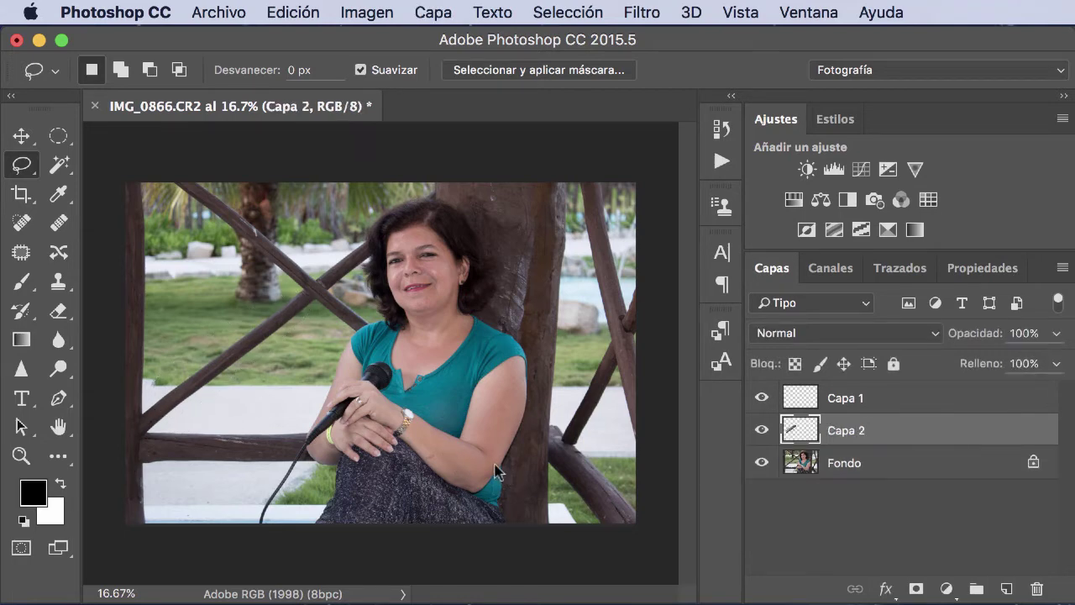
{"action": "left_click", "coordinate": [22, 136]}
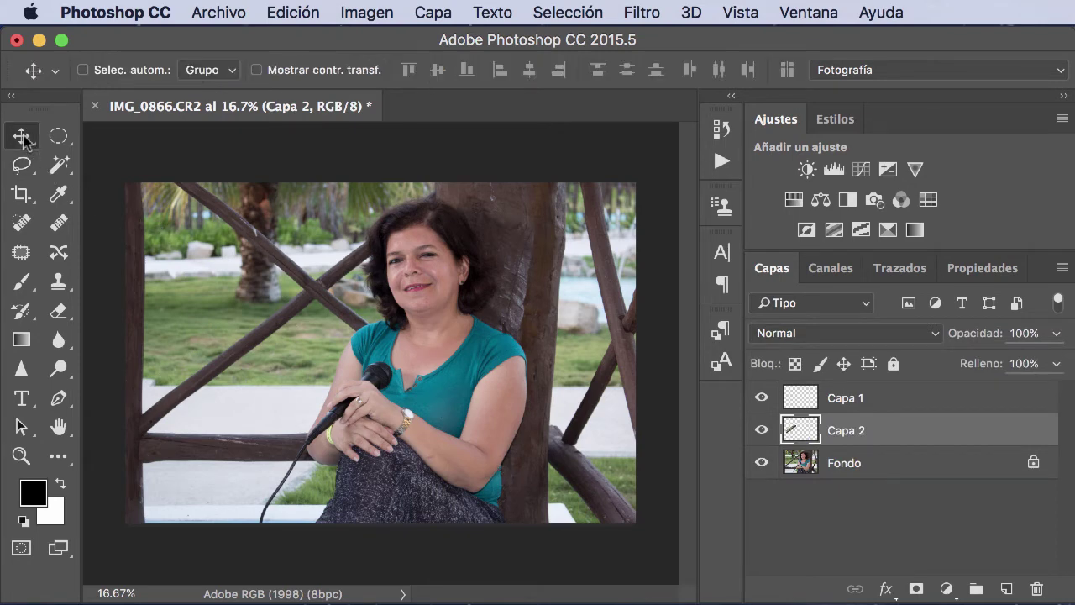
{"action": "mouse_move", "coordinate": [218, 373]}
{"action": "left_mouse_down"}
{"action": "mouse_move", "coordinate": [398, 409]}
{"action": "mouse_move", "coordinate": [525, 282]}
{"action": "mouse_move", "coordinate": [308, 318]}
{"action": "left_mouse_up"}
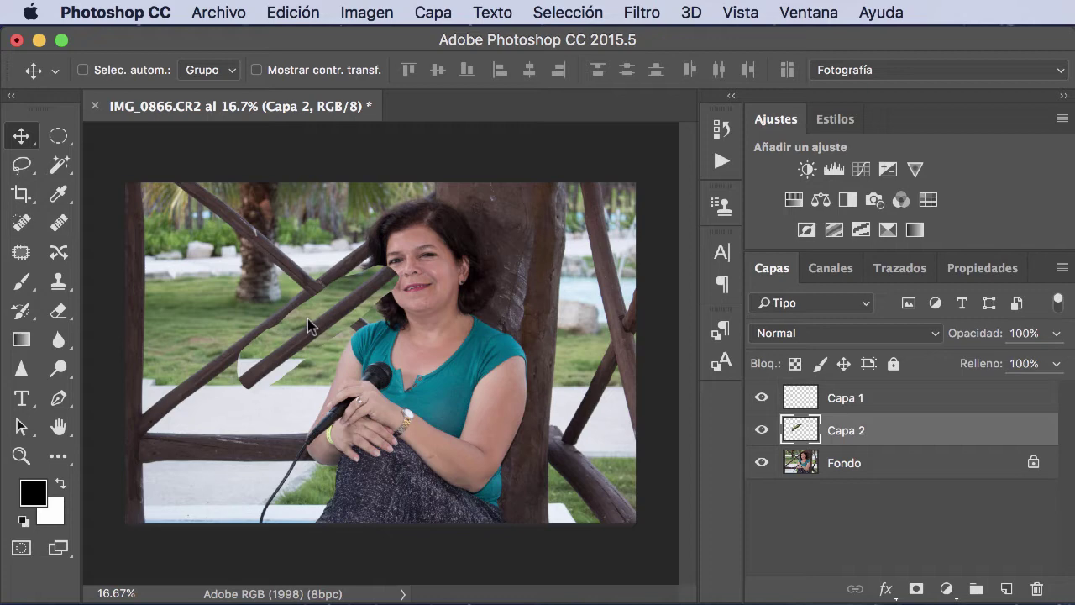
- Select Capa 1 and Capa 2 together and delete both, leaving only Fondo
{"action": "left_click", "coordinate": [972, 510]}
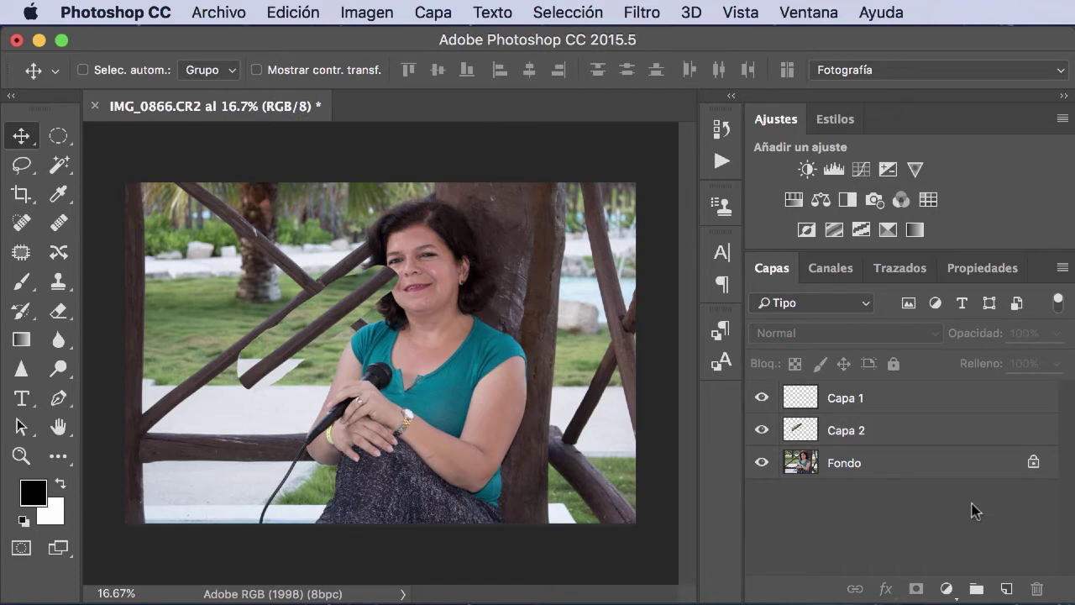
{"action": "left_click", "coordinate": [890, 438]}
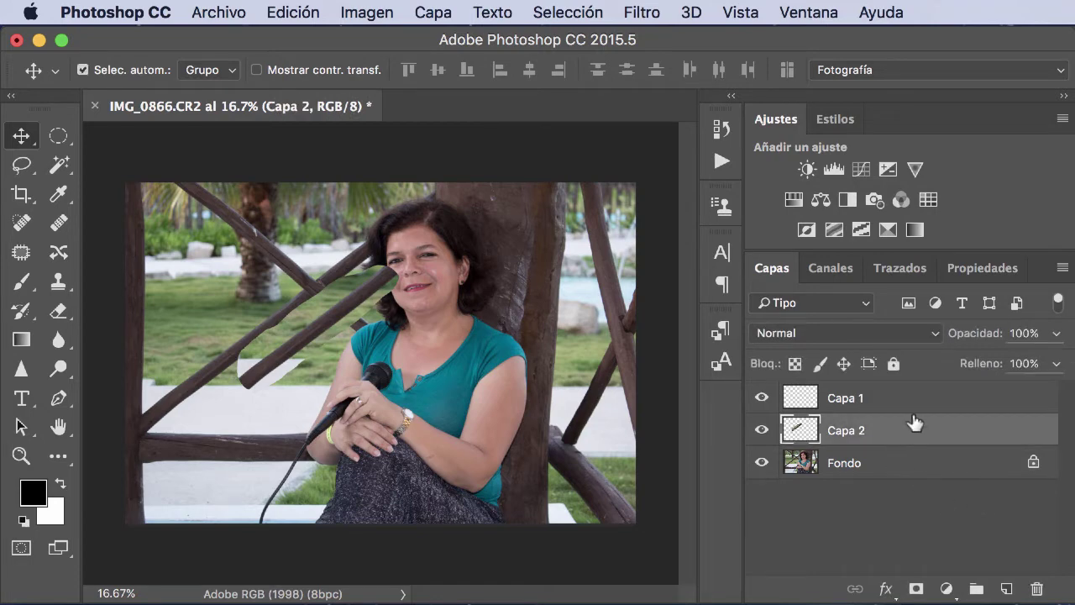
{"action": "left_click", "coordinate": [901, 408], "text": "shift"}
{"action": "right_click", "coordinate": [902, 407]}
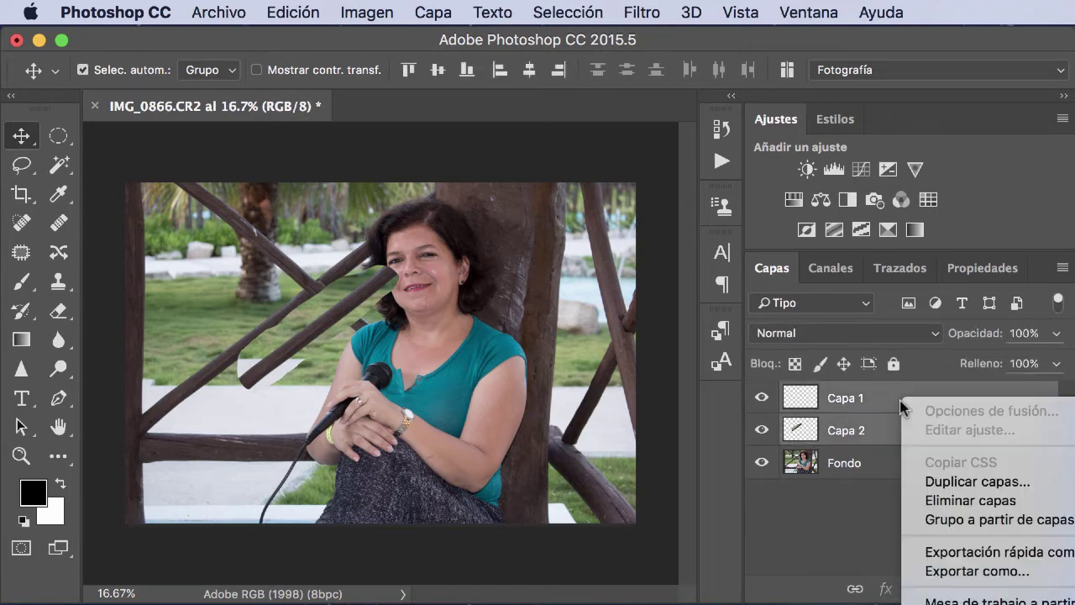
{"action": "left_click", "coordinate": [970, 501]}
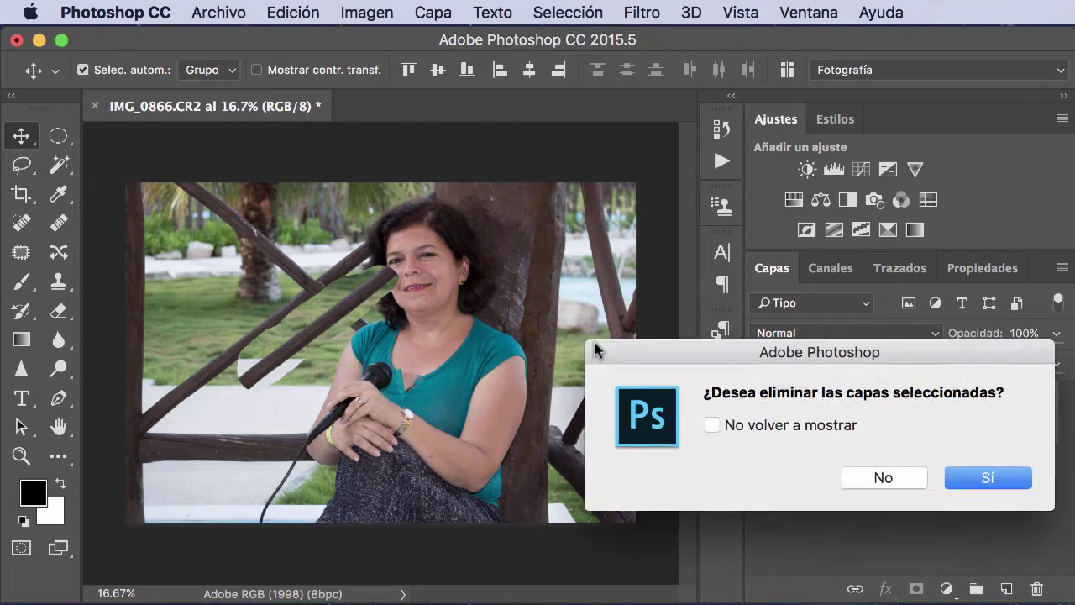
{"action": "left_click", "coordinate": [912, 462]}
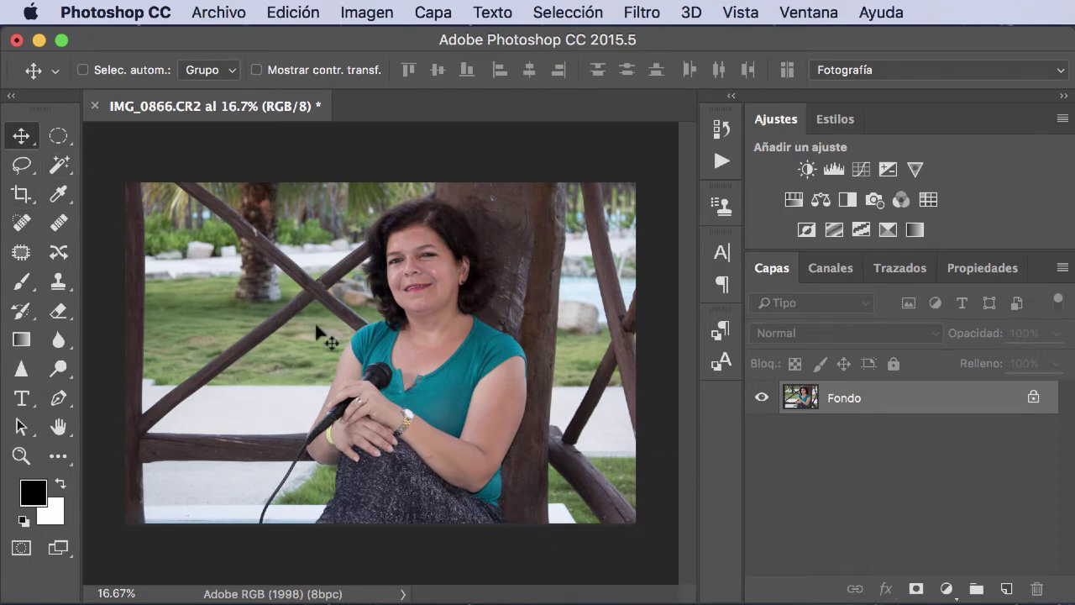
- Choose the Magic Wand with a Promedio de 31 x 31 sample size, fitting the photo in the window
{"action": "left_click", "coordinate": [58, 170]}
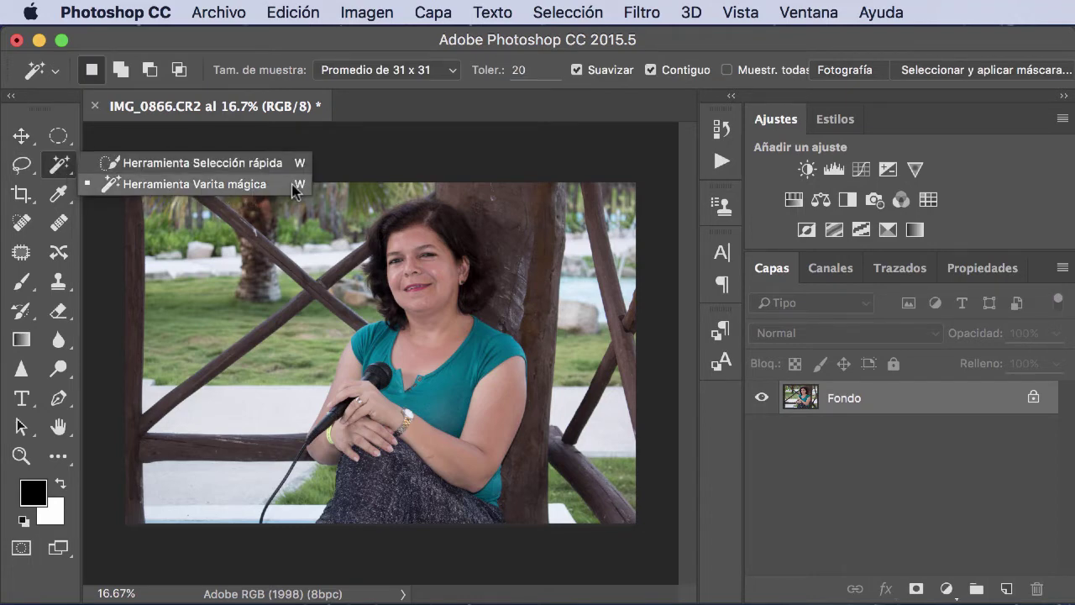
{"action": "left_click", "coordinate": [230, 190]}
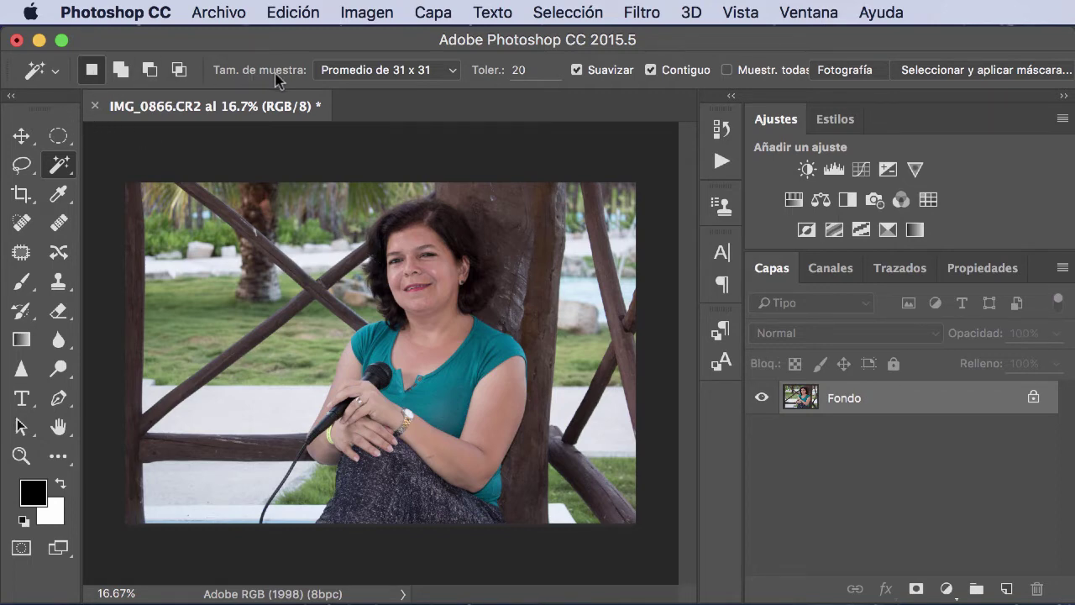
{"action": "left_click", "coordinate": [455, 76]}
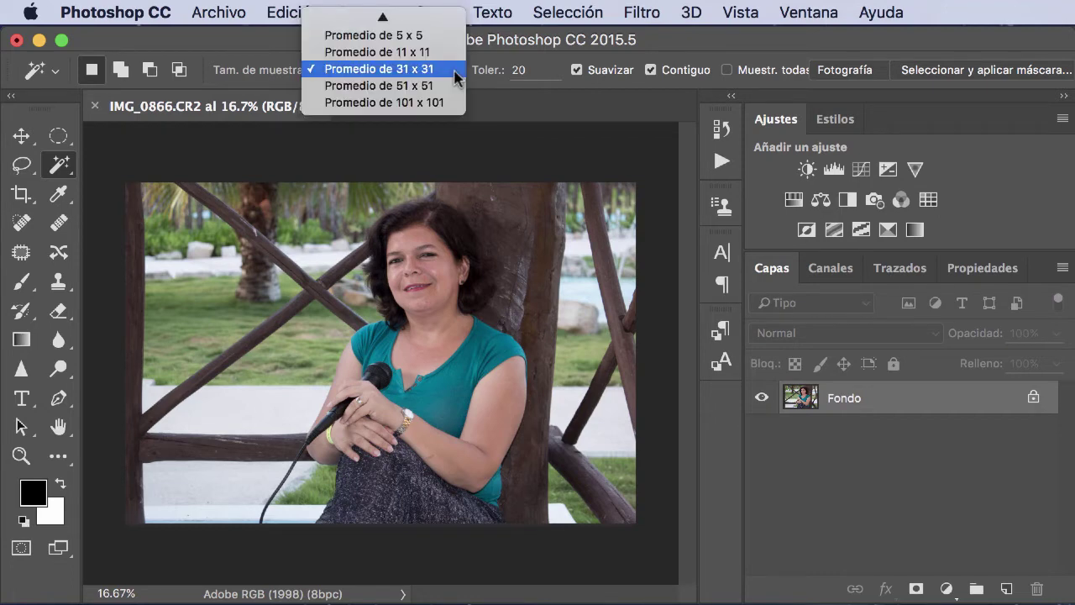
{"action": "left_click", "coordinate": [454, 71]}
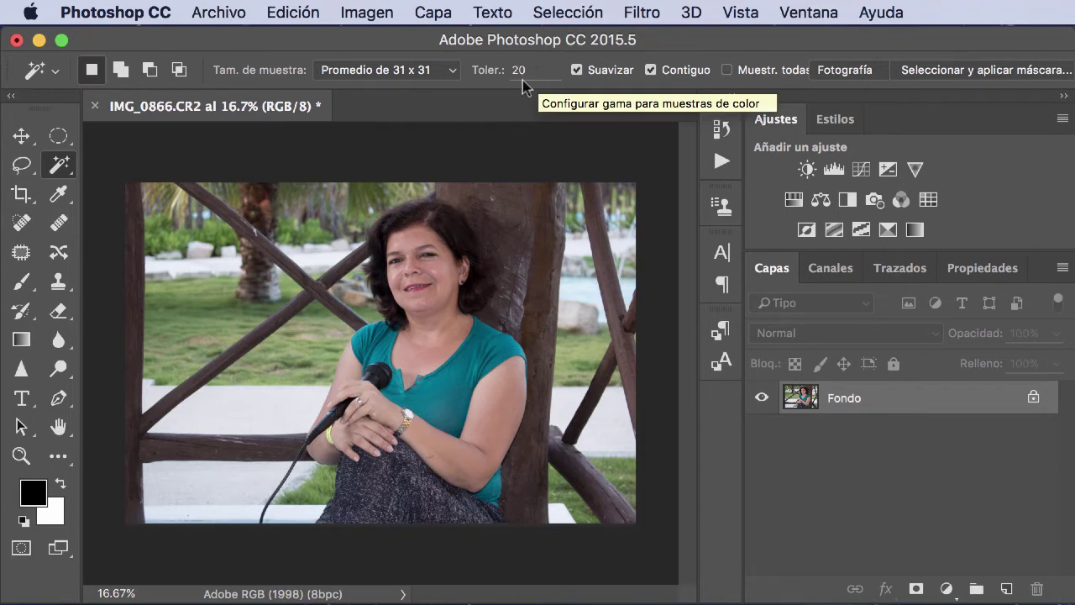
{"action": "double_click", "coordinate": [58, 427]}
- Magic Wand the teal shirt, then raise tolerance from 20 to 80 and reselect it
{"action": "left_click", "coordinate": [59, 164]}
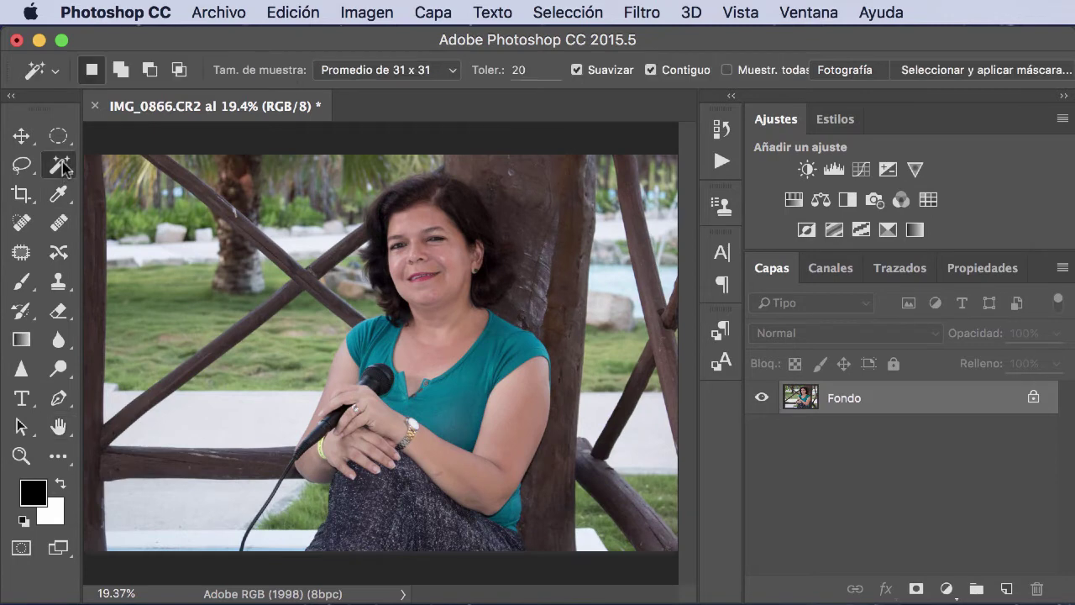
{"action": "left_click", "coordinate": [123, 183]}
{"action": "left_click", "coordinate": [454, 397]}
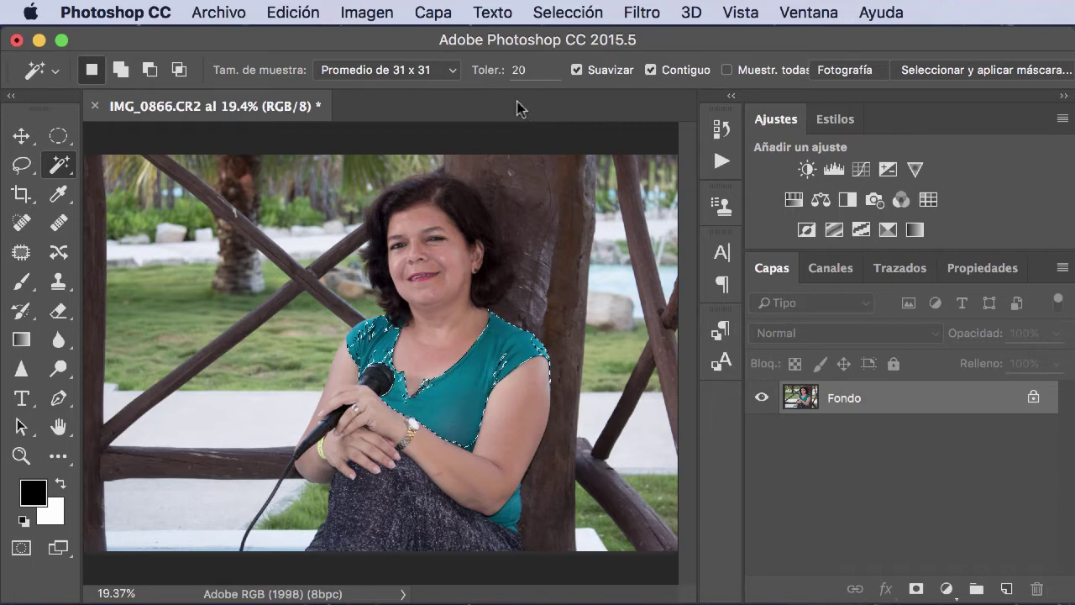
{"action": "left_click", "coordinate": [521, 70]}
{"action": "type", "text": "80"}
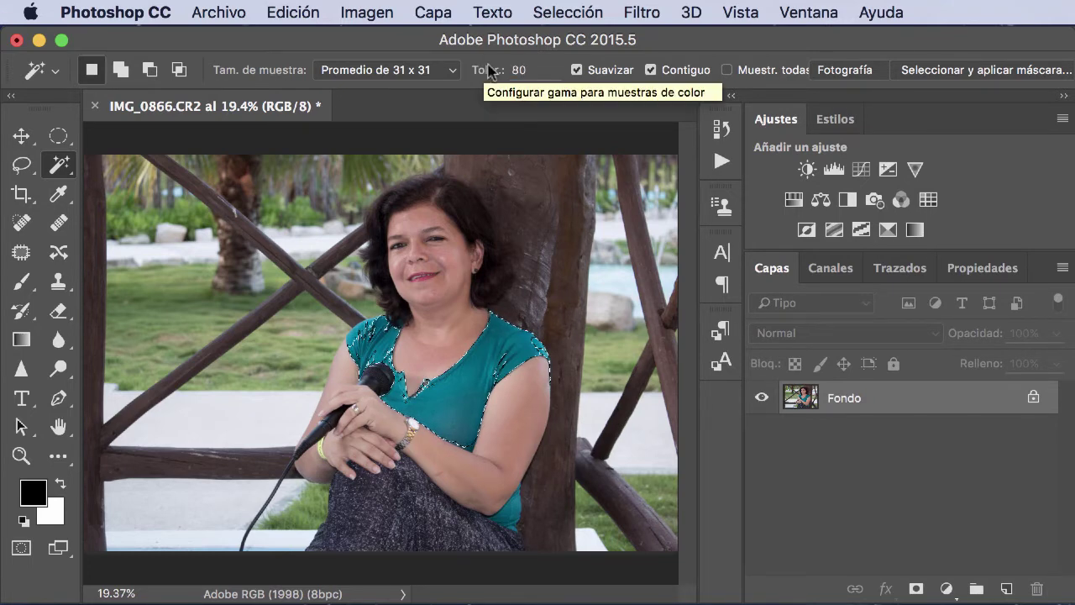
{"action": "left_click", "coordinate": [454, 419]}
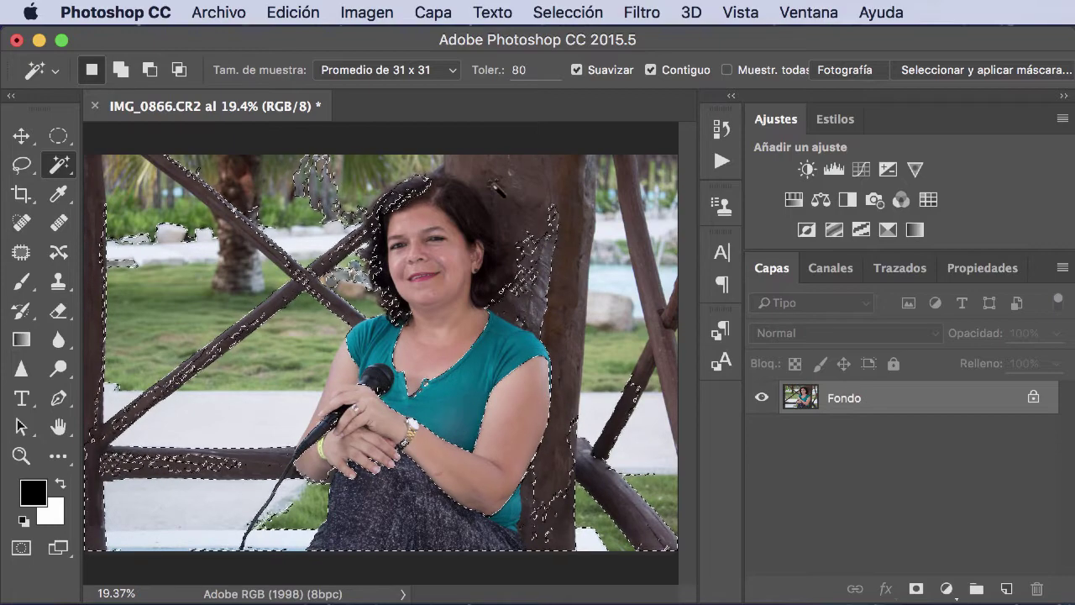
- Reset tolerance to 20 and select the teal shirt, adding shoulder, neckline and lower-right area
{"action": "left_click", "coordinate": [537, 72]}
{"action": "double_click", "coordinate": [537, 73]}
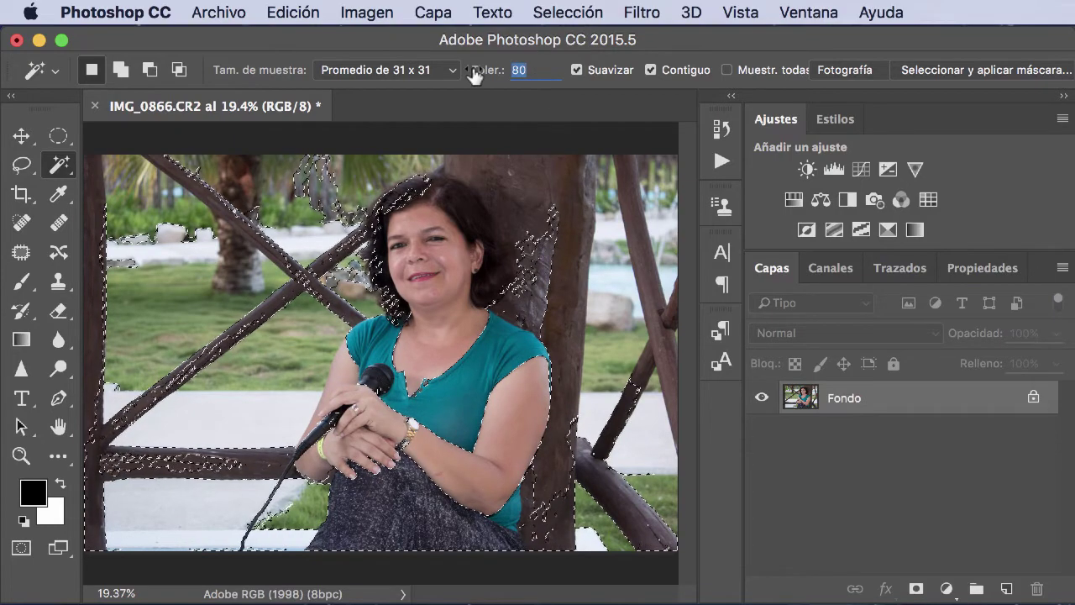
{"action": "type", "text": "2"}
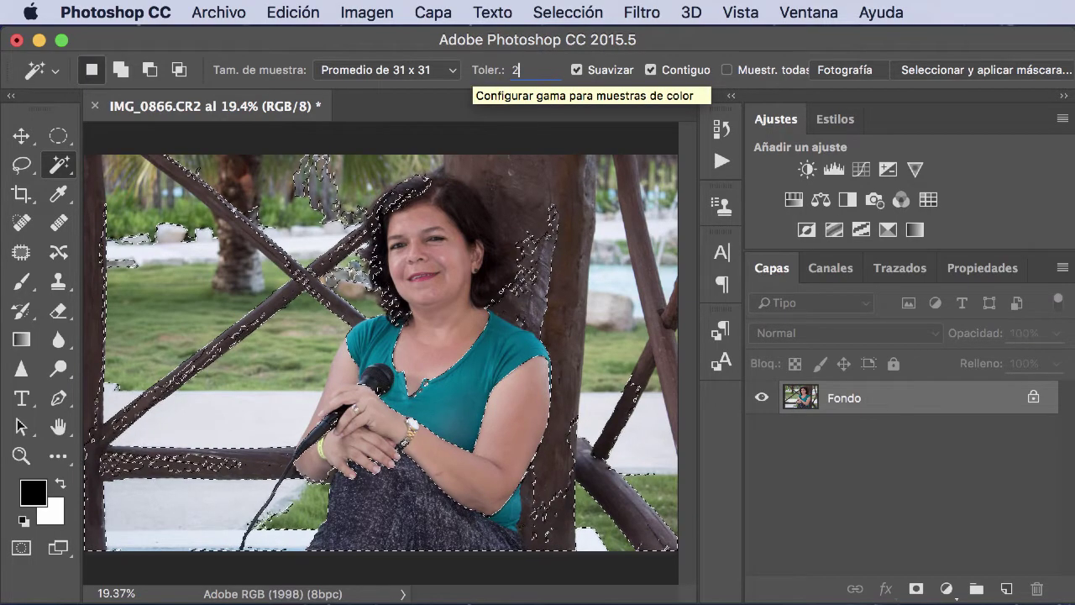
{"action": "type", "text": "0"}
{"action": "left_click", "coordinate": [447, 412]}
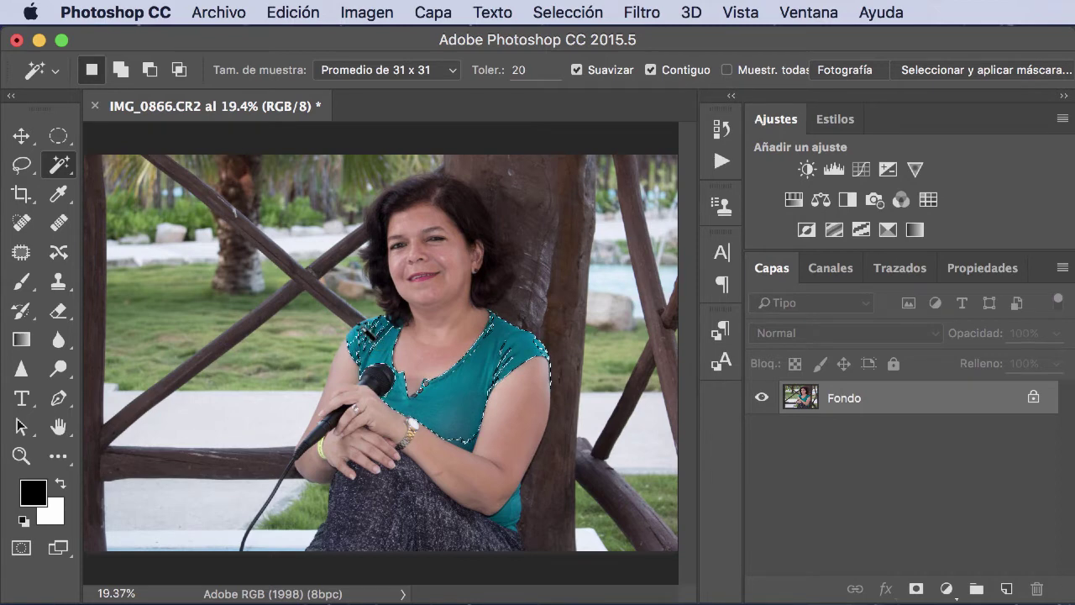
{"action": "left_click", "coordinate": [364, 336], "text": "shift"}
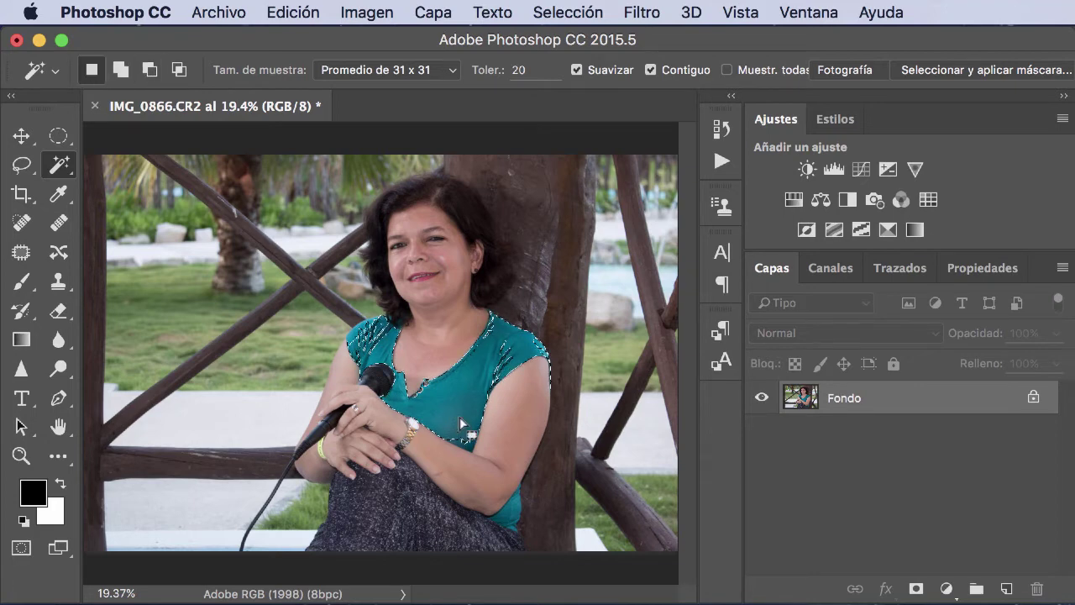
{"action": "key", "text": "shift"}
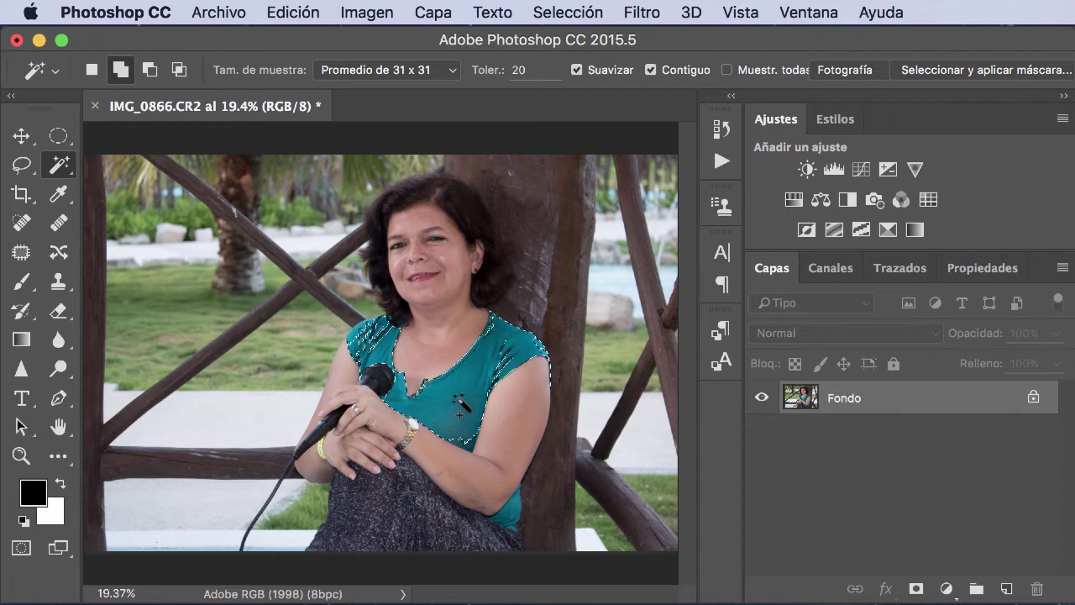
{"action": "key", "text": "shift"}
{"action": "key", "text": "shift"}
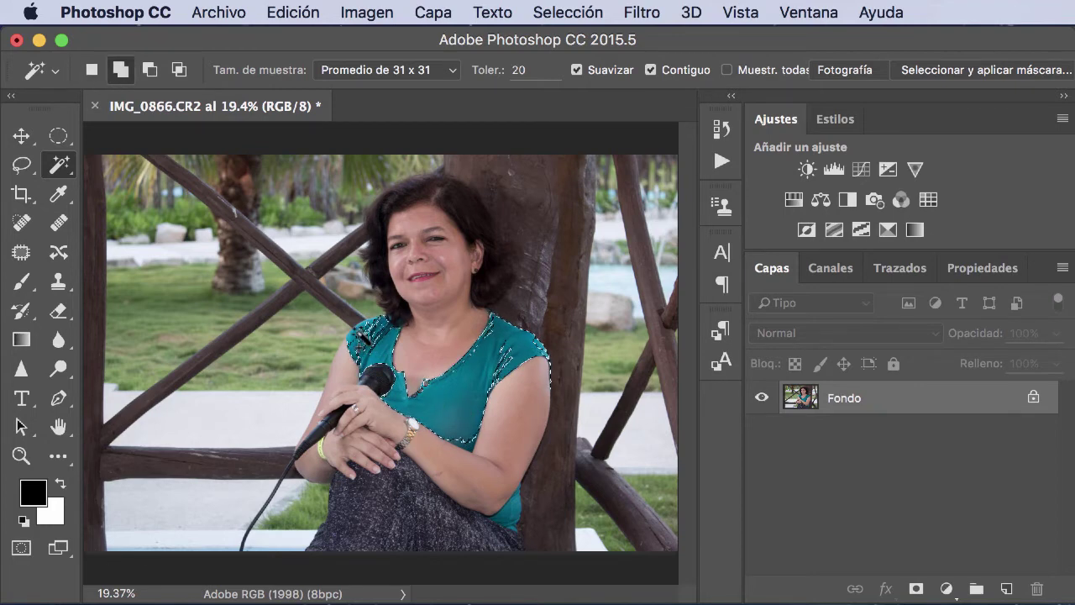
{"action": "left_click", "coordinate": [370, 340], "text": "shift"}
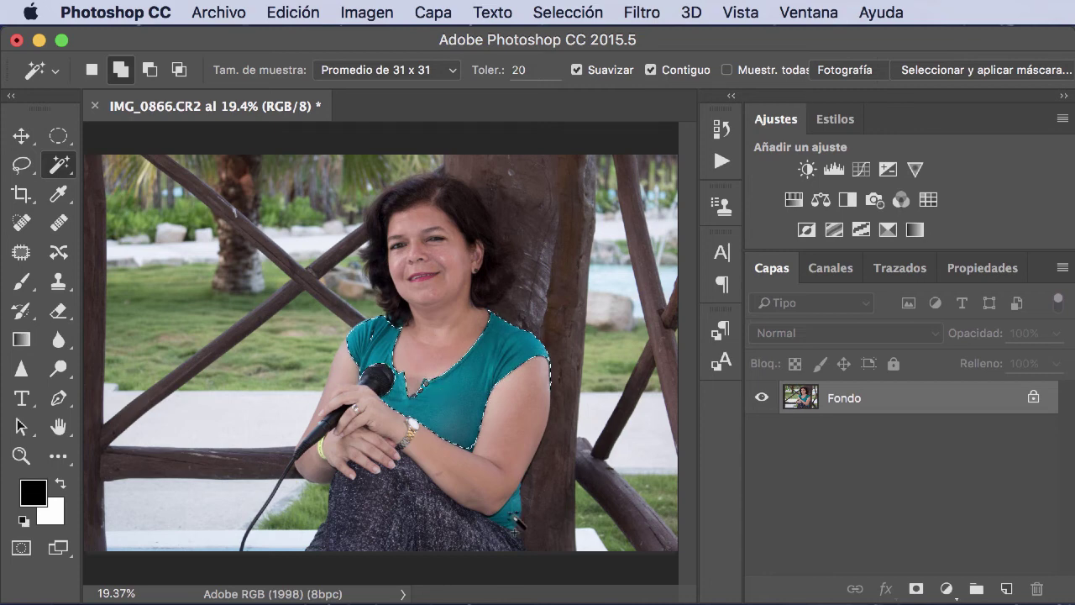
{"action": "left_click", "coordinate": [517, 523], "text": "shift"}
- Add a shirt-masked Hue/Saturation layer and try the Cianotipo and Aumentar más la saturación presets
{"action": "key", "text": "shift"}
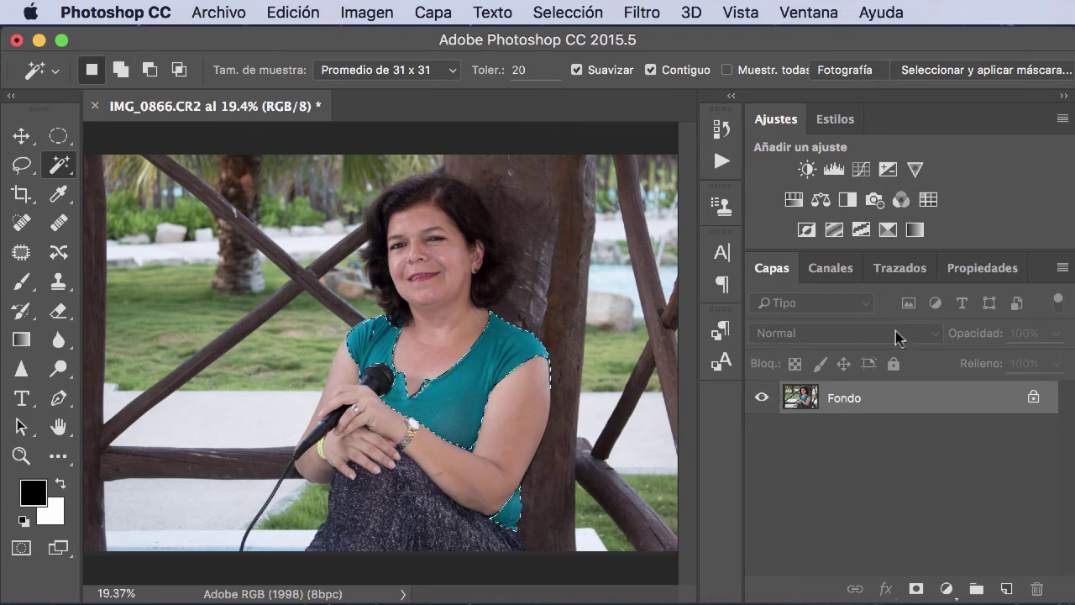
{"action": "left_click", "coordinate": [793, 200]}
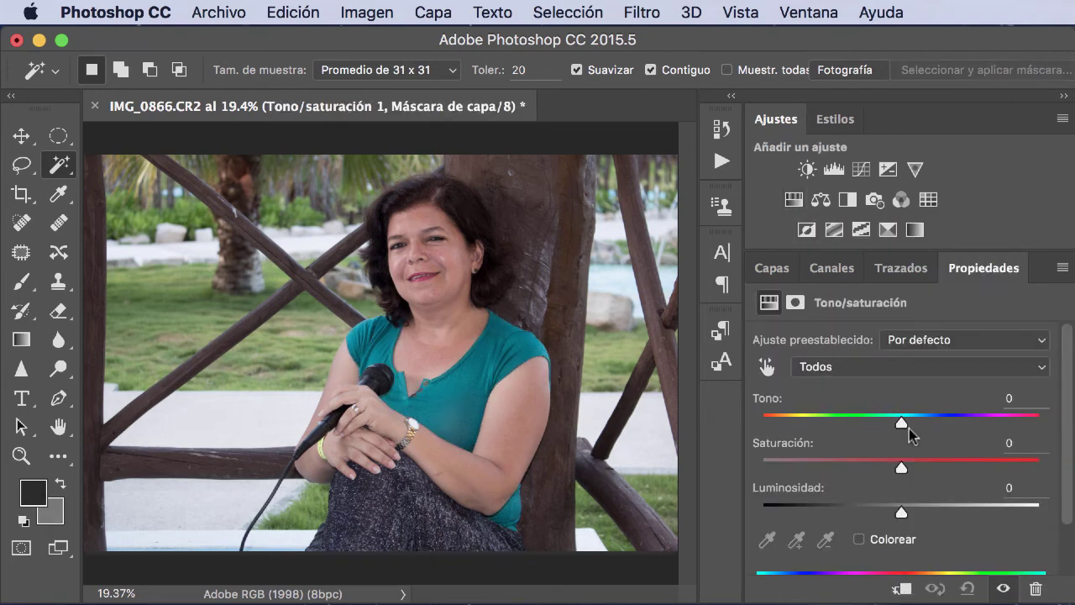
{"action": "mouse_move", "coordinate": [902, 423]}
{"action": "left_mouse_down"}
{"action": "mouse_move", "coordinate": [852, 425]}
{"action": "mouse_move", "coordinate": [932, 425]}
{"action": "mouse_move", "coordinate": [835, 427]}
{"action": "mouse_move", "coordinate": [919, 426]}
{"action": "mouse_move", "coordinate": [962, 441]}
{"action": "mouse_move", "coordinate": [907, 425]}
{"action": "mouse_move", "coordinate": [954, 435]}
{"action": "left_mouse_up"}
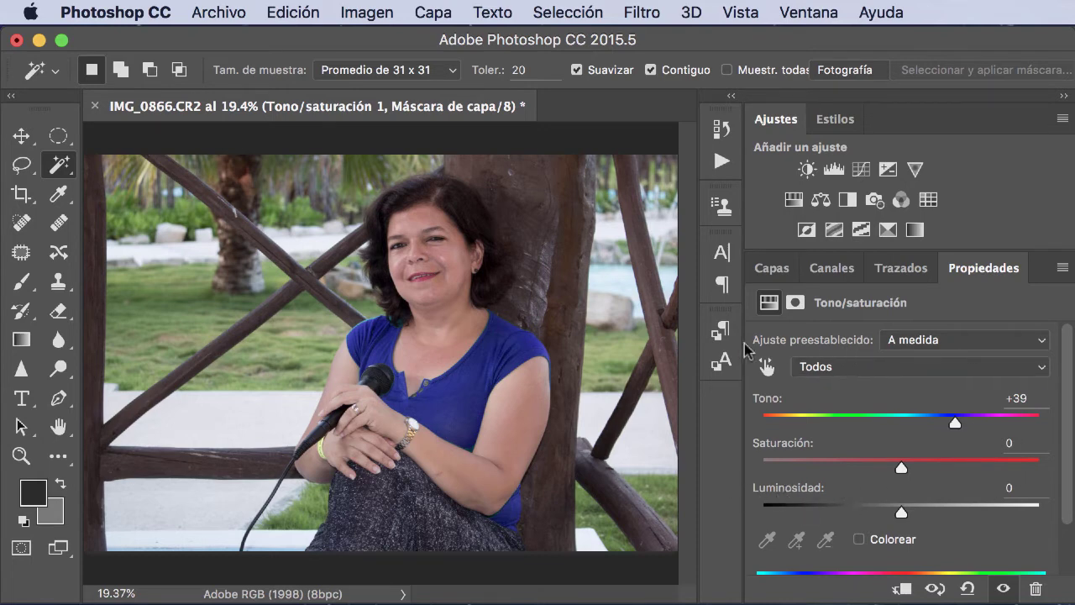
{"action": "left_click", "coordinate": [914, 349]}
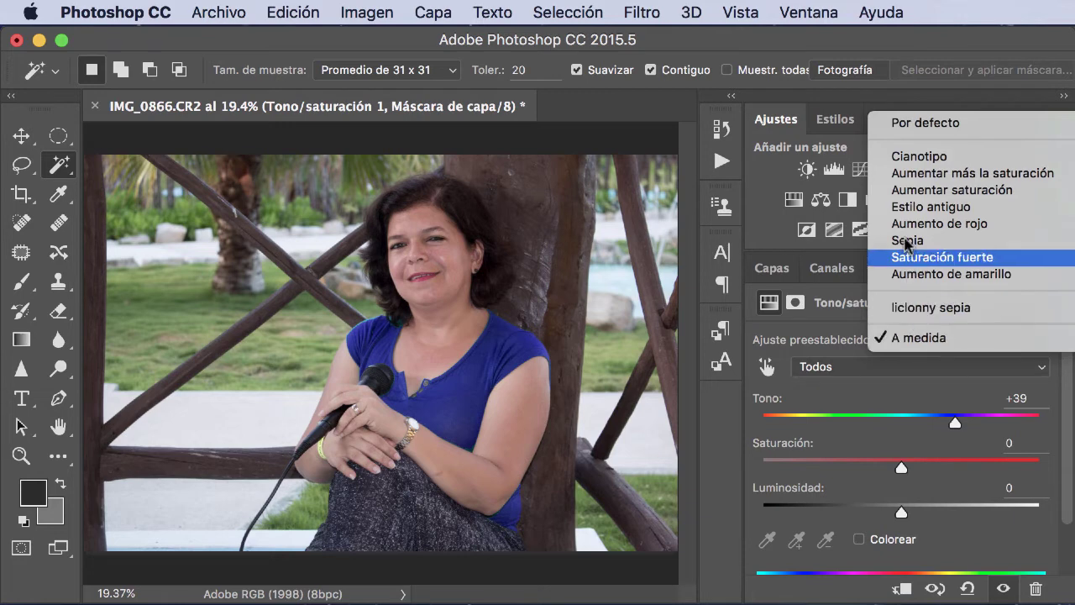
{"action": "left_click", "coordinate": [904, 162]}
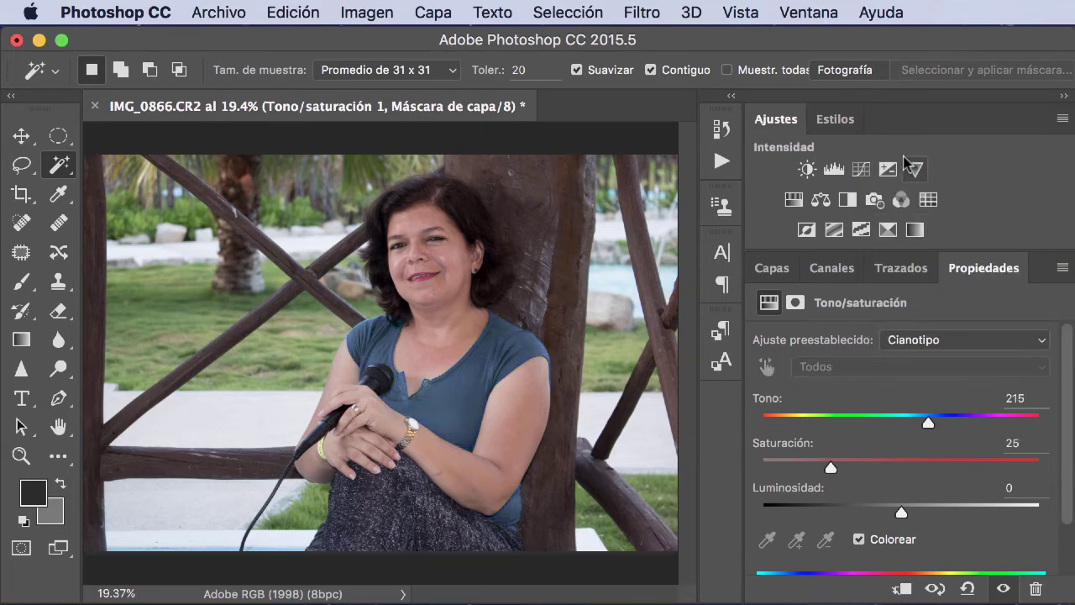
{"action": "left_click", "coordinate": [946, 345]}
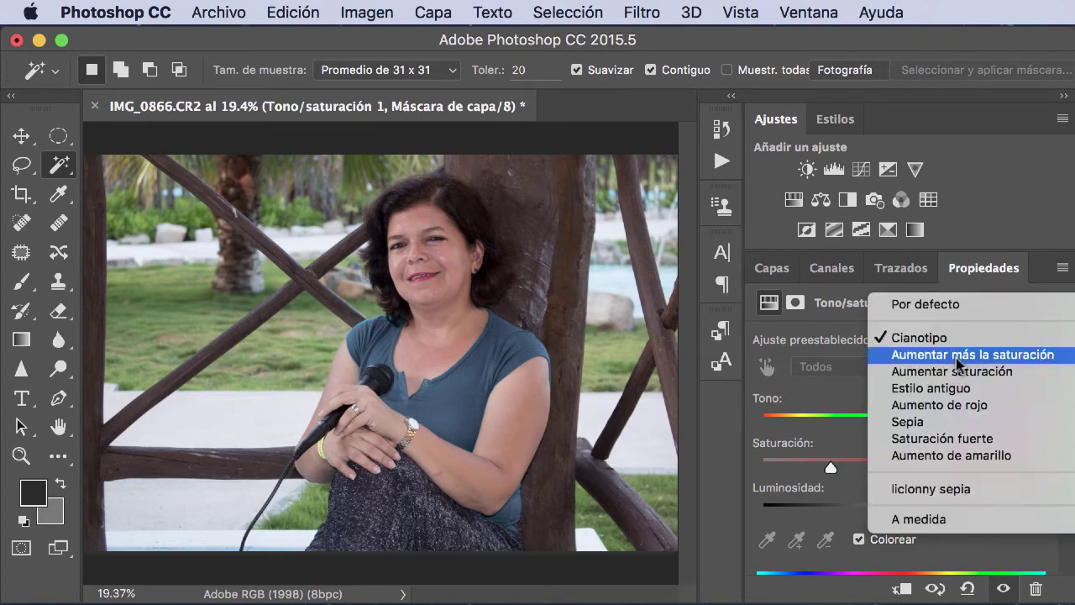
{"action": "left_click", "coordinate": [957, 359]}
- Try the Aumentar saturación, Estilo antiguo and Aumento de rojo presets
{"action": "left_click", "coordinate": [946, 345]}
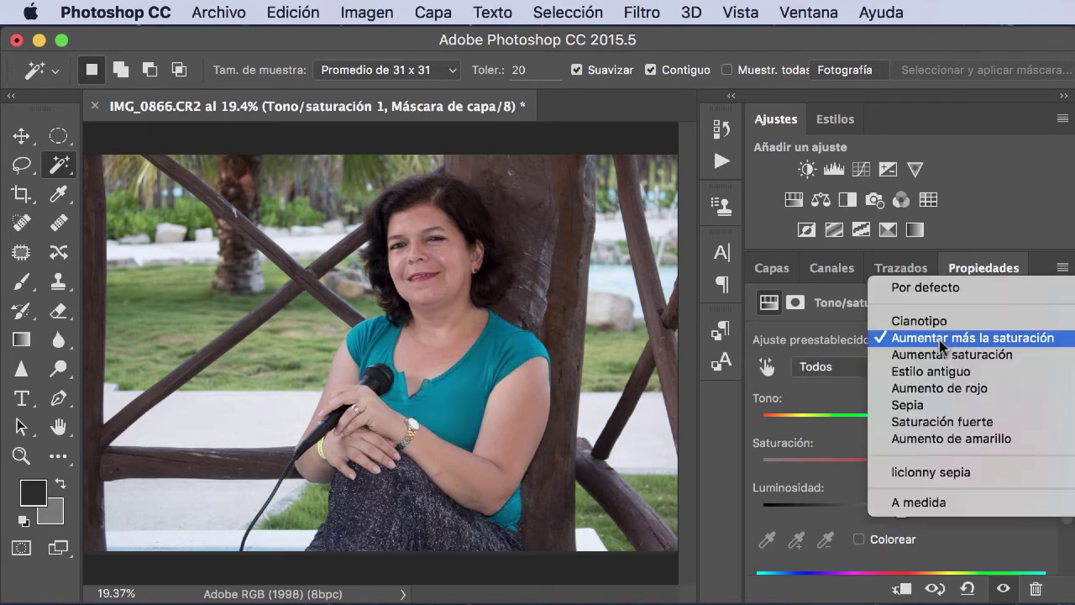
{"action": "left_click", "coordinate": [962, 356]}
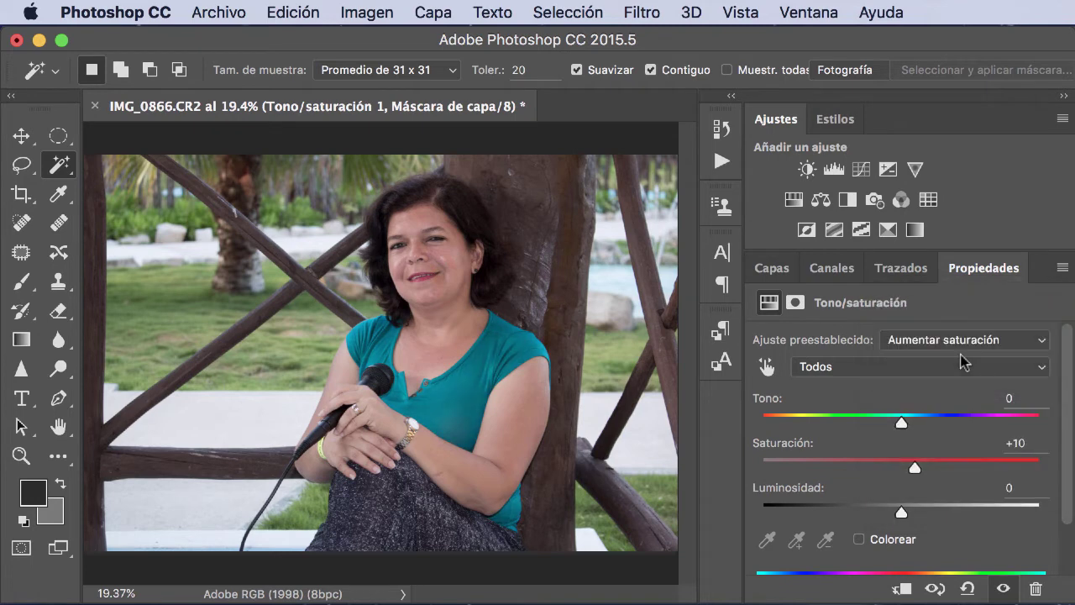
{"action": "left_click", "coordinate": [937, 347]}
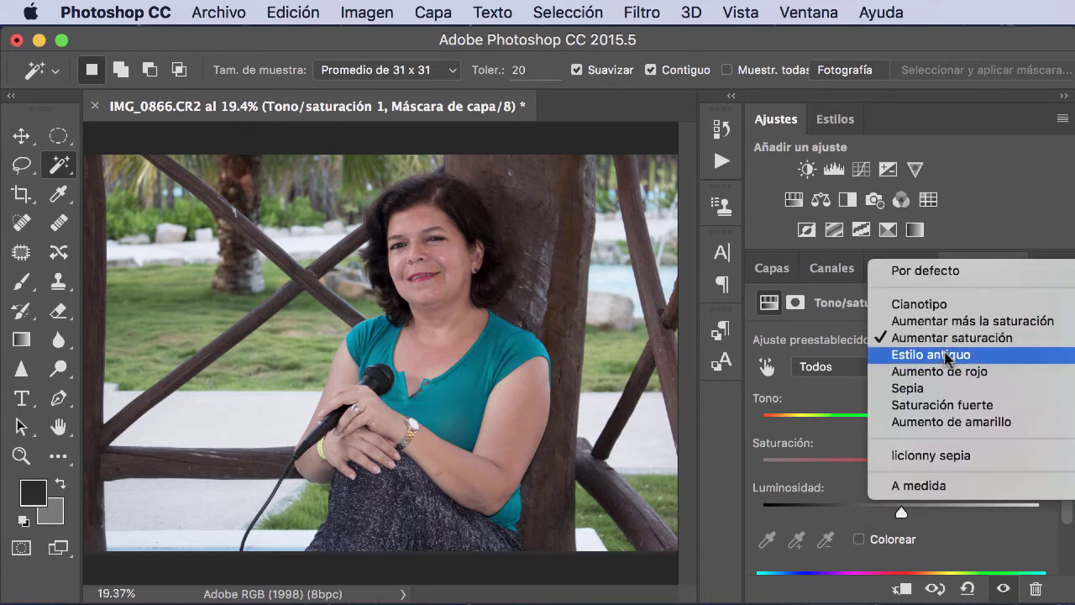
{"action": "left_click", "coordinate": [947, 356]}
{"action": "left_click", "coordinate": [929, 358]}
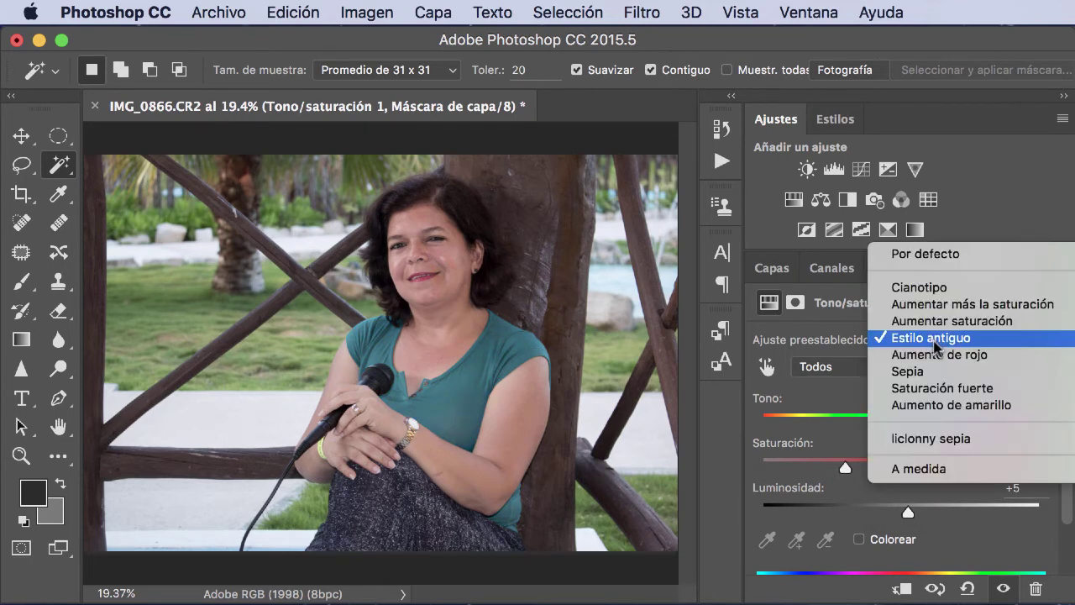
{"action": "left_click", "coordinate": [946, 359]}
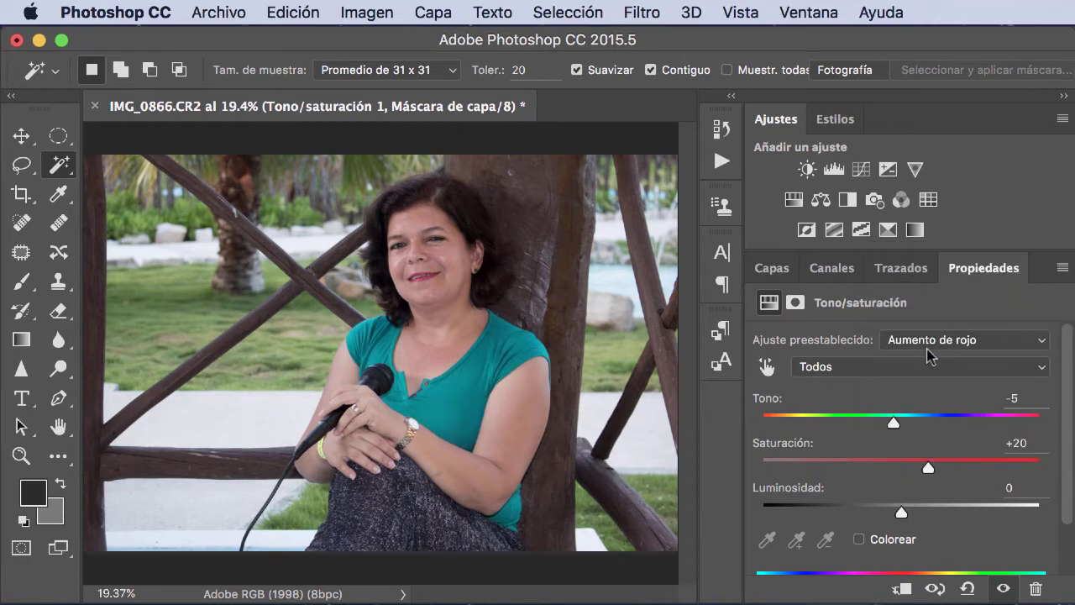
- Try Sepia, Saturación fuerte and Aumento de amarillo, then reset to Por defecto
{"action": "left_click", "coordinate": [928, 357]}
{"action": "left_click", "coordinate": [938, 355]}
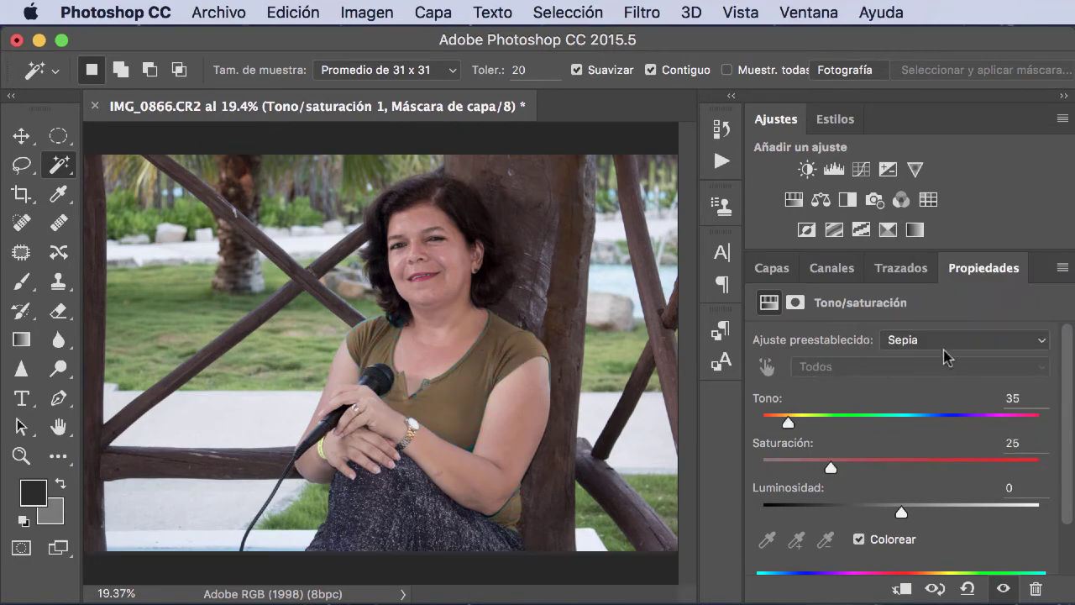
{"action": "left_click", "coordinate": [944, 353]}
{"action": "left_click", "coordinate": [946, 356]}
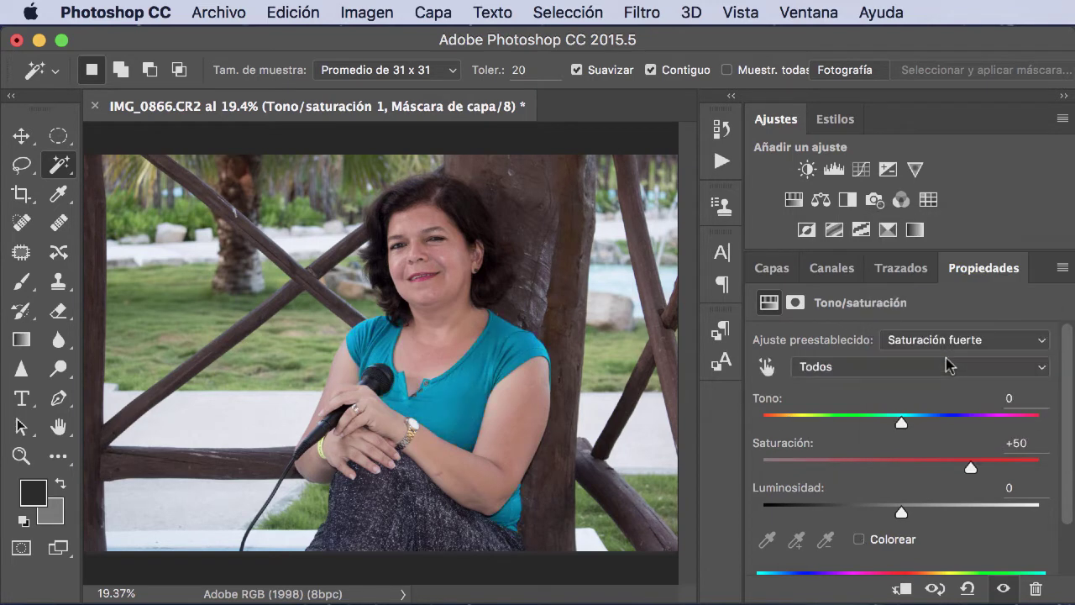
{"action": "left_click", "coordinate": [944, 344]}
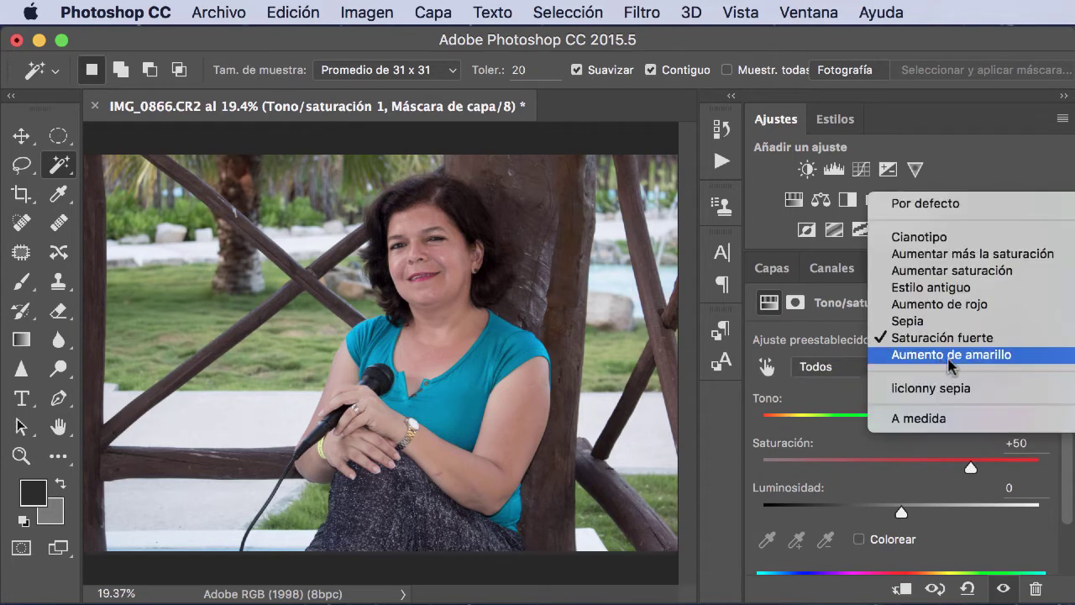
{"action": "left_click", "coordinate": [949, 356]}
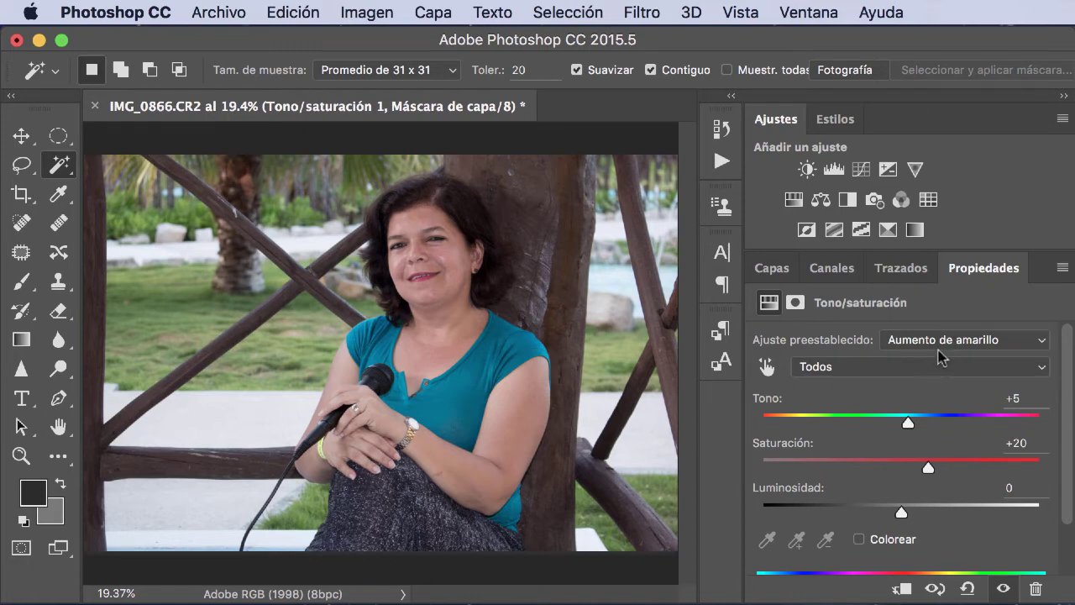
{"action": "left_click", "coordinate": [940, 357]}
{"action": "left_click", "coordinate": [903, 186]}
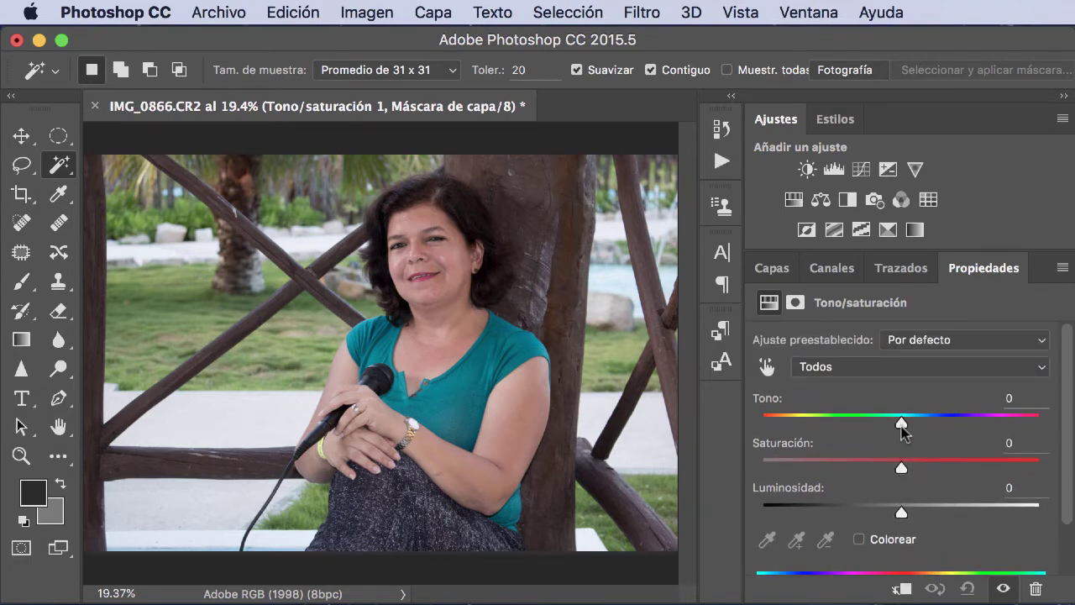
- Set Tono to -91, Saturación to +1 and Luminosidad to -17 for a darker green shirt
{"action": "mouse_move", "coordinate": [901, 423]}
{"action": "left_mouse_down"}
{"action": "mouse_move", "coordinate": [775, 423]}
{"action": "mouse_move", "coordinate": [940, 429]}
{"action": "left_mouse_up"}
{"action": "left_click_drag", "start_coordinate": [970, 430], "coordinate": [955, 431]}
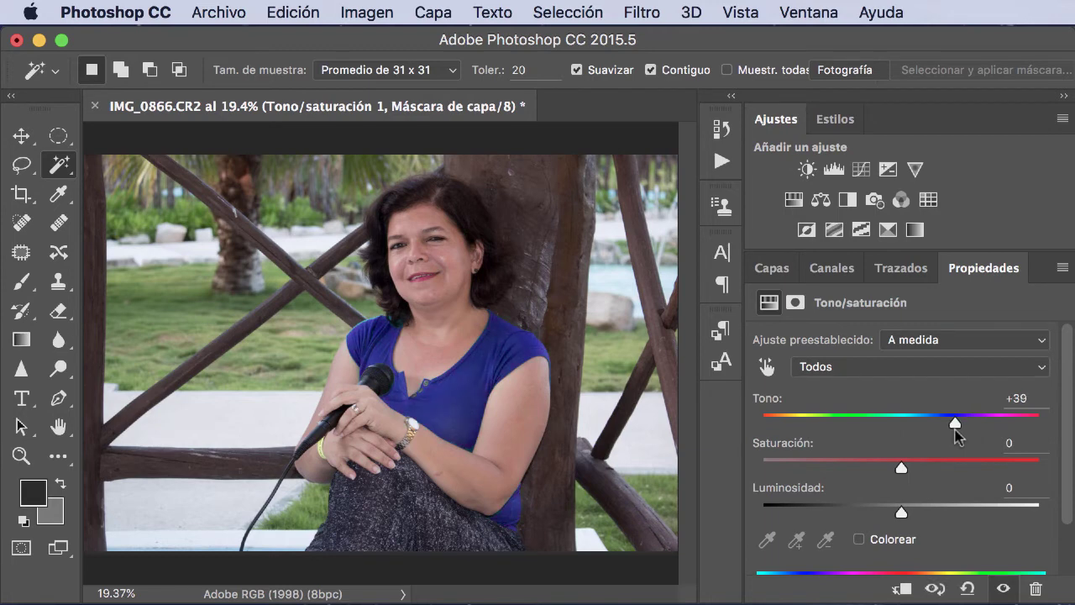
{"action": "mouse_move", "coordinate": [955, 422]}
{"action": "left_mouse_down"}
{"action": "mouse_move", "coordinate": [800, 424]}
{"action": "mouse_move", "coordinate": [811, 423]}
{"action": "left_mouse_up"}
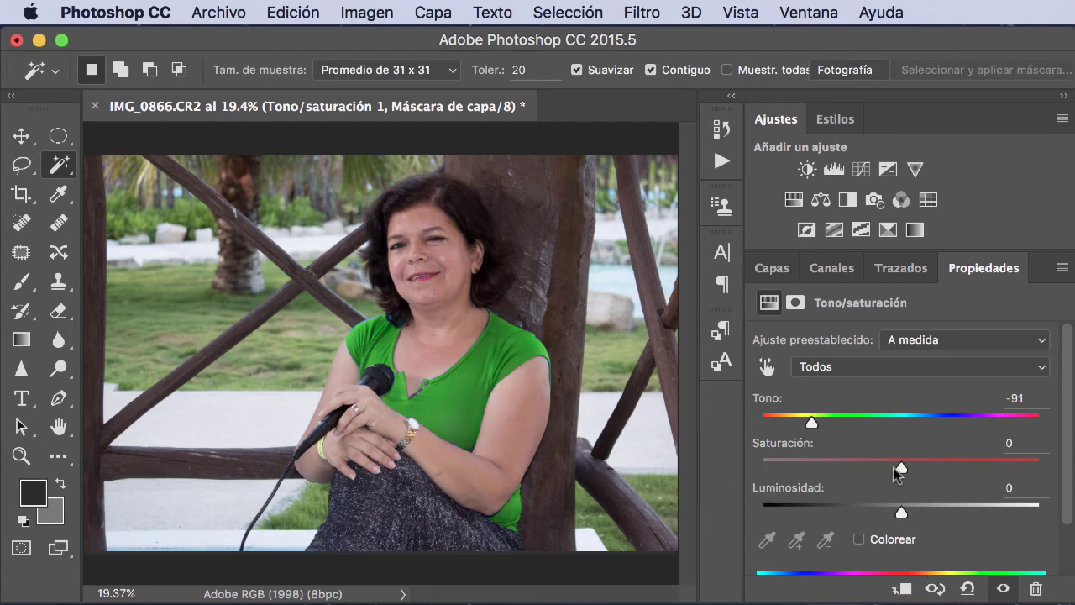
{"action": "mouse_move", "coordinate": [900, 470]}
{"action": "left_mouse_down"}
{"action": "mouse_move", "coordinate": [866, 467]}
{"action": "mouse_move", "coordinate": [985, 474]}
{"action": "mouse_move", "coordinate": [727, 458]}
{"action": "mouse_move", "coordinate": [902, 460]}
{"action": "left_mouse_up"}
{"action": "mouse_move", "coordinate": [901, 512]}
{"action": "left_mouse_down"}
{"action": "mouse_move", "coordinate": [828, 512]}
{"action": "mouse_move", "coordinate": [972, 513]}
{"action": "mouse_move", "coordinate": [860, 508]}
{"action": "mouse_move", "coordinate": [878, 511]}
{"action": "left_mouse_up"}
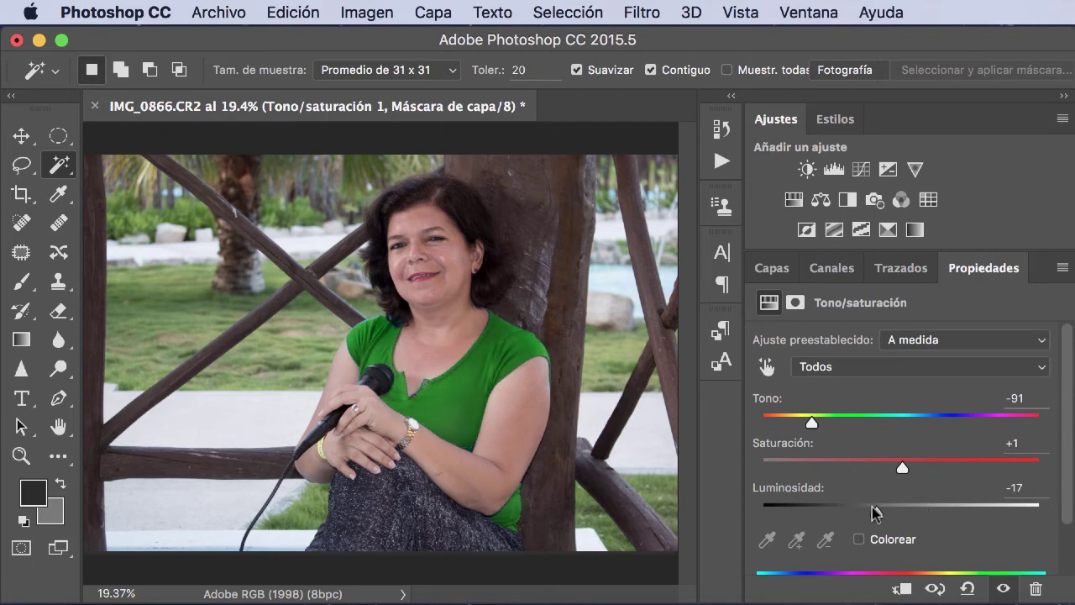
{"action": "scroll", "coordinate": [920, 542], "scroll_direction": "down", "scroll_amount": 3}
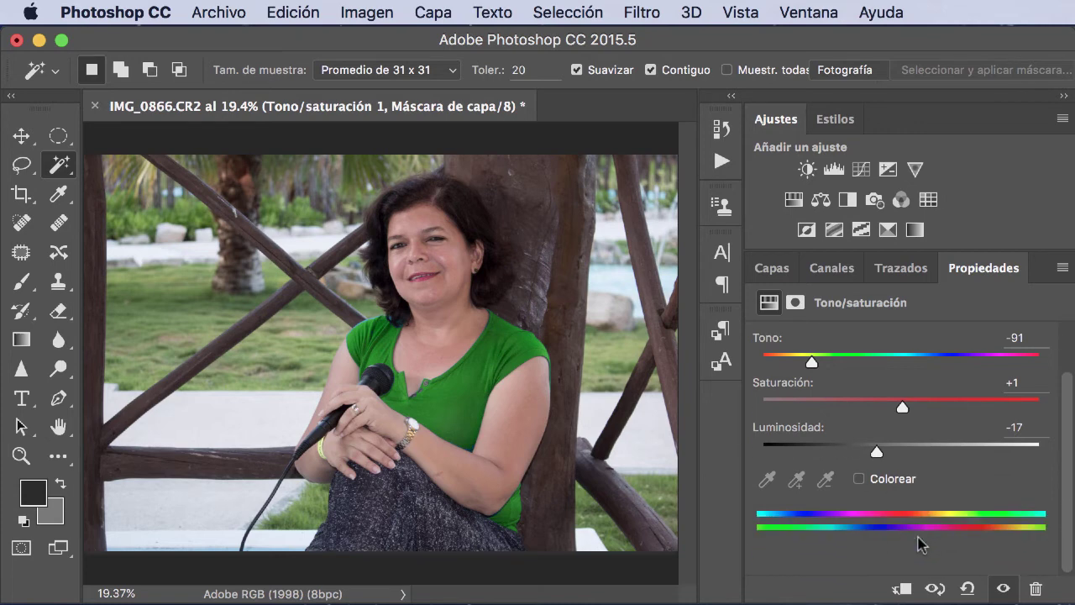
- Try Colorear with altered hue, saturation and lightness, then turn it off to keep the green shirt
{"action": "left_click", "coordinate": [858, 479]}
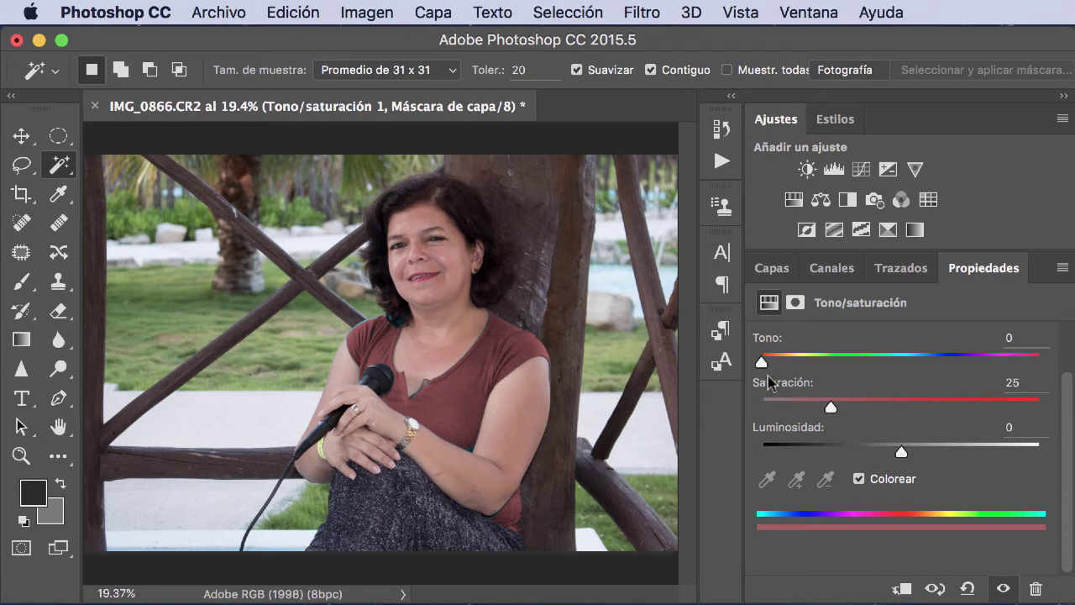
{"action": "left_click_drag", "start_coordinate": [762, 362], "coordinate": [1016, 393]}
{"action": "mouse_move", "coordinate": [830, 408]}
{"action": "left_mouse_down"}
{"action": "mouse_move", "coordinate": [956, 410]}
{"action": "mouse_move", "coordinate": [933, 407]}
{"action": "left_mouse_up"}
{"action": "mouse_move", "coordinate": [902, 449]}
{"action": "left_mouse_down"}
{"action": "mouse_move", "coordinate": [834, 447]}
{"action": "mouse_move", "coordinate": [956, 450]}
{"action": "mouse_move", "coordinate": [912, 451]}
{"action": "left_mouse_up"}
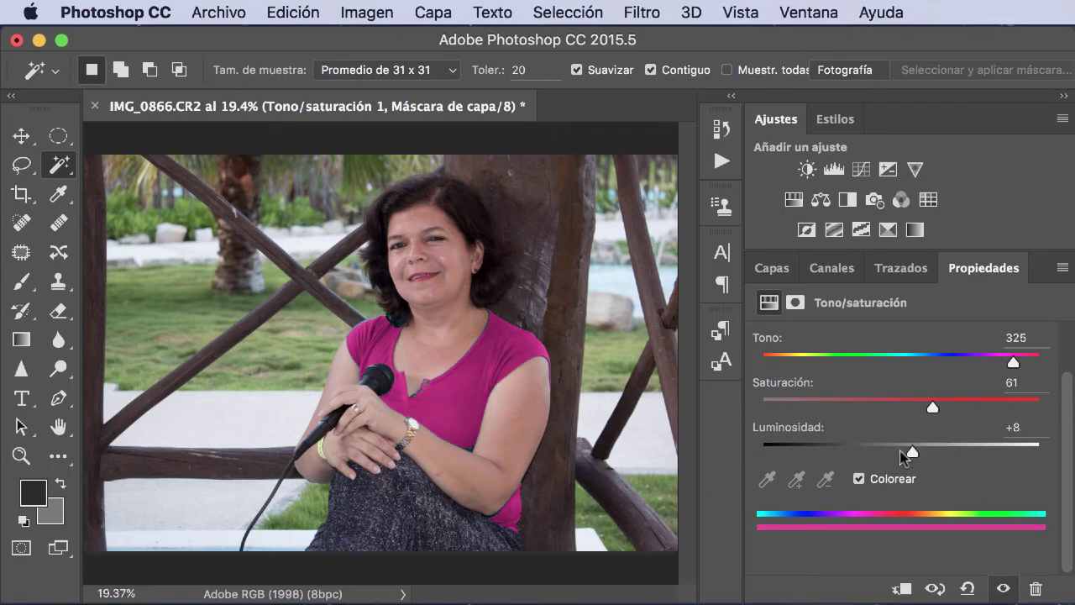
{"action": "left_click", "coordinate": [858, 479]}
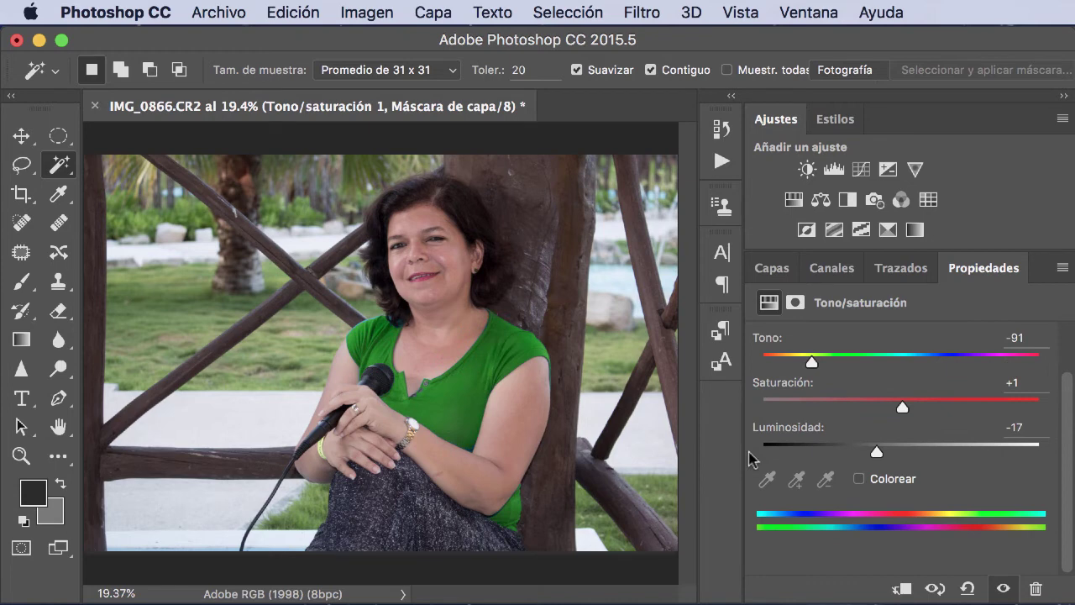
- Load the Tono/saturación 1 mask as a shirt selection and deselect the layer
{"action": "left_click", "coordinate": [771, 268]}
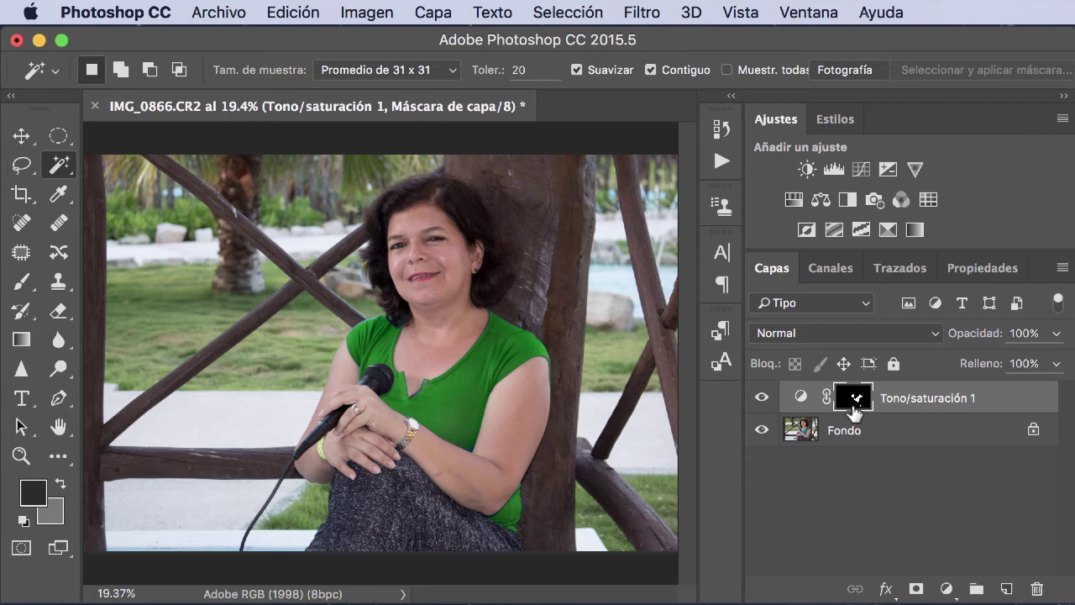
{"action": "left_click_drag", "start_coordinate": [854, 409], "coordinate": [854, 402]}
{"action": "left_click", "coordinate": [813, 496]}
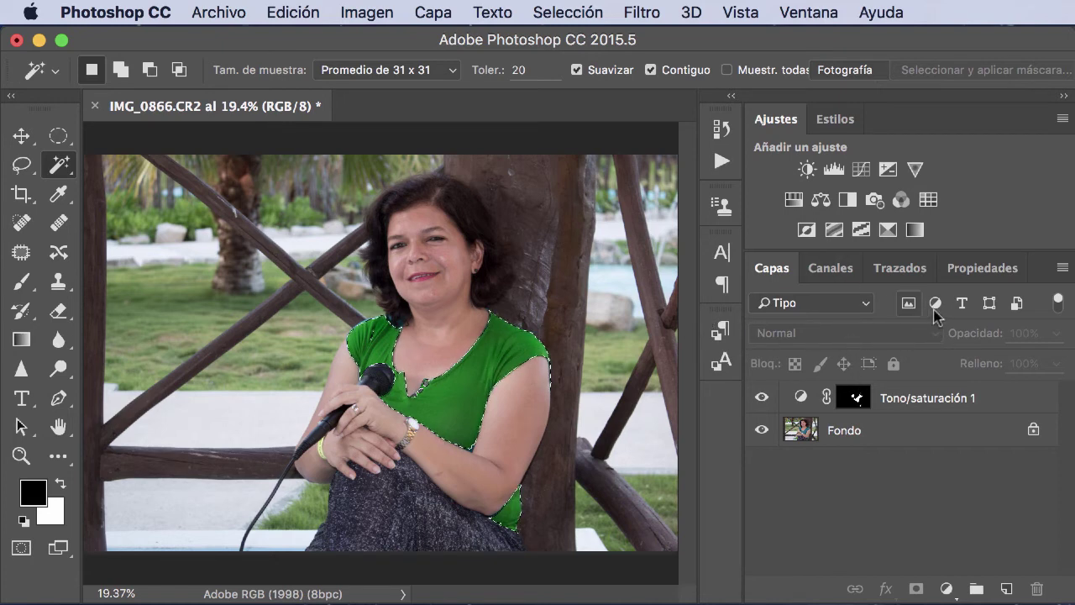
- Add a shirt-only Brillo/contraste 1 layer with Brillo 32 and Contraste 41
{"action": "left_click", "coordinate": [807, 170]}
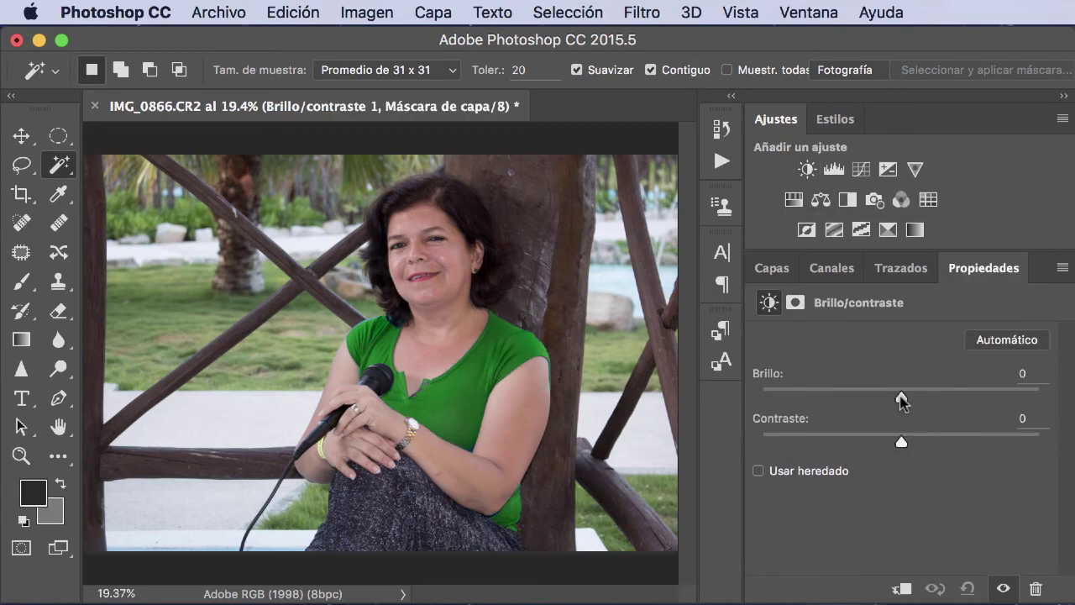
{"action": "mouse_move", "coordinate": [902, 396]}
{"action": "left_mouse_down"}
{"action": "mouse_move", "coordinate": [938, 400]}
{"action": "mouse_move", "coordinate": [882, 392]}
{"action": "mouse_move", "coordinate": [930, 396]}
{"action": "left_mouse_up"}
{"action": "mouse_move", "coordinate": [900, 440]}
{"action": "left_mouse_down"}
{"action": "mouse_move", "coordinate": [849, 441]}
{"action": "mouse_move", "coordinate": [955, 442]}
{"action": "left_mouse_up"}
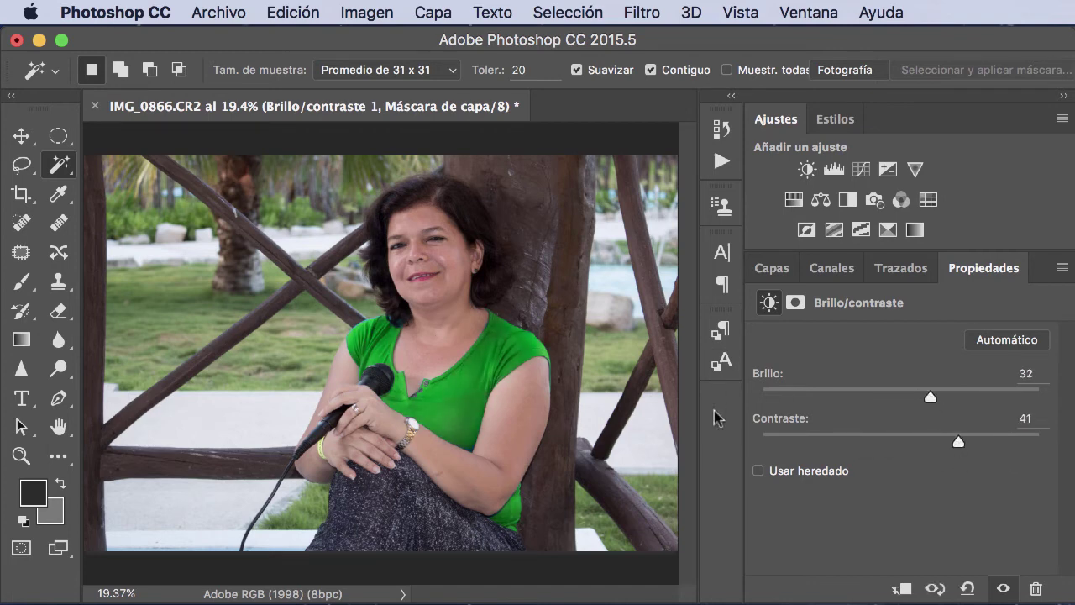
{"action": "left_click", "coordinate": [771, 270]}
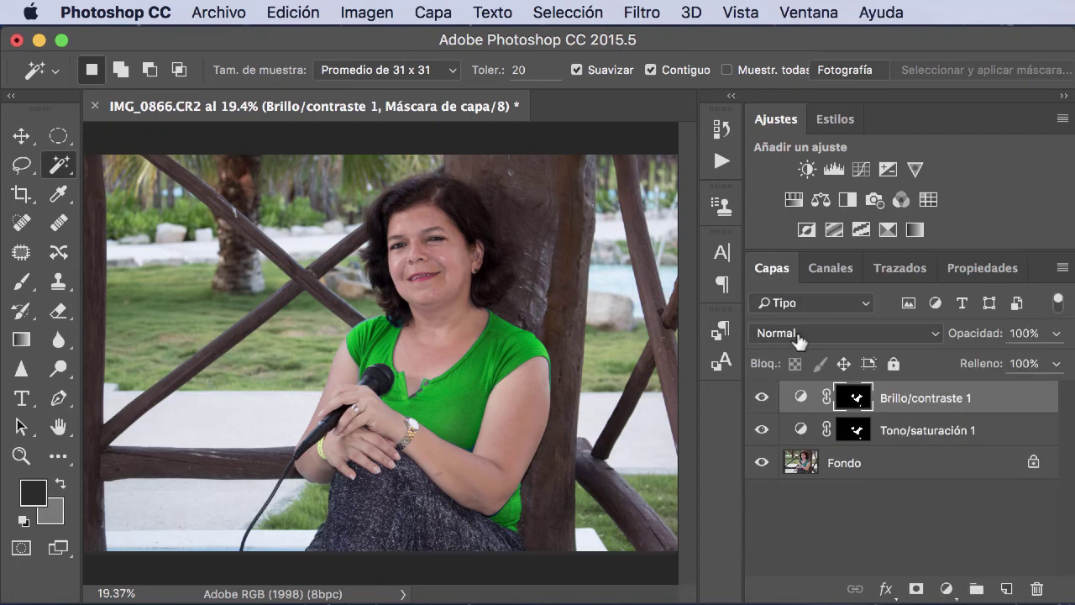
- Load the shirt selection and add a Filtro de fotografía 1 layer, trying Filtro frío (LBB)
{"action": "left_click", "coordinate": [854, 432], "text": "super"}
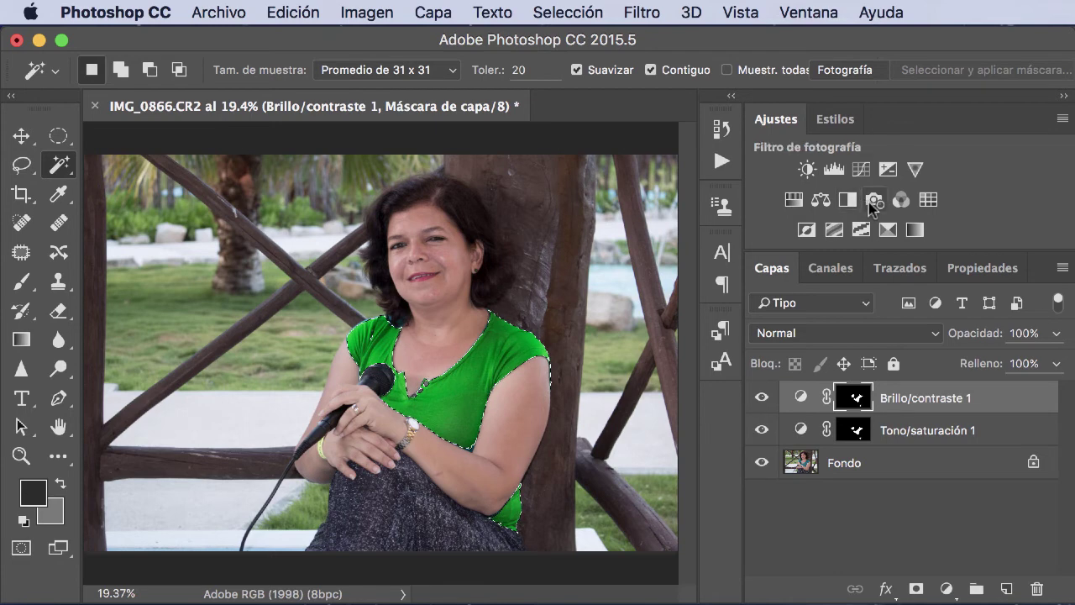
{"action": "left_click", "coordinate": [874, 201]}
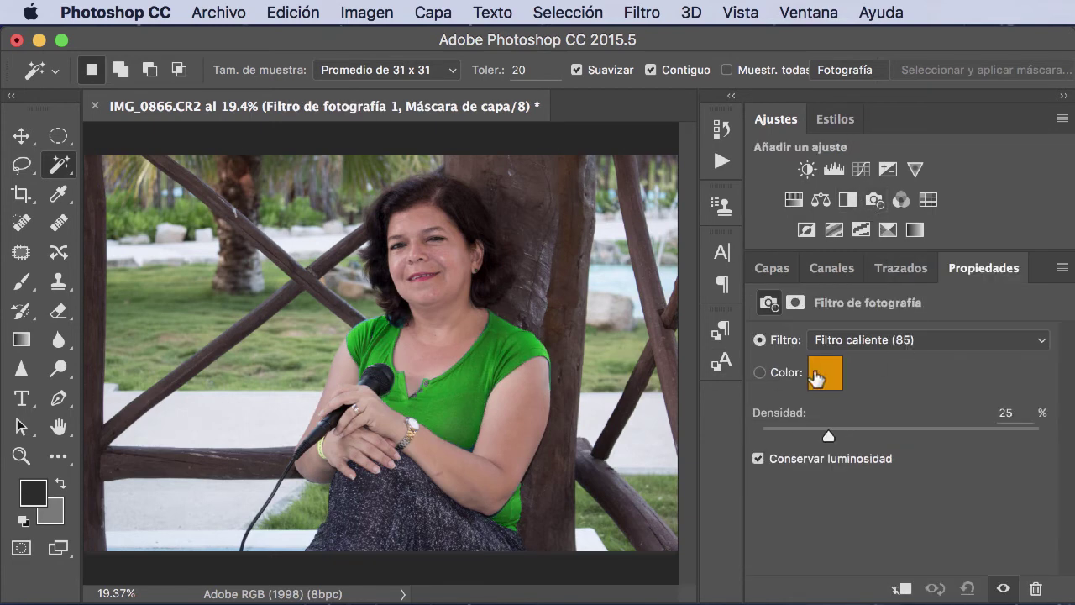
{"action": "left_click", "coordinate": [893, 344]}
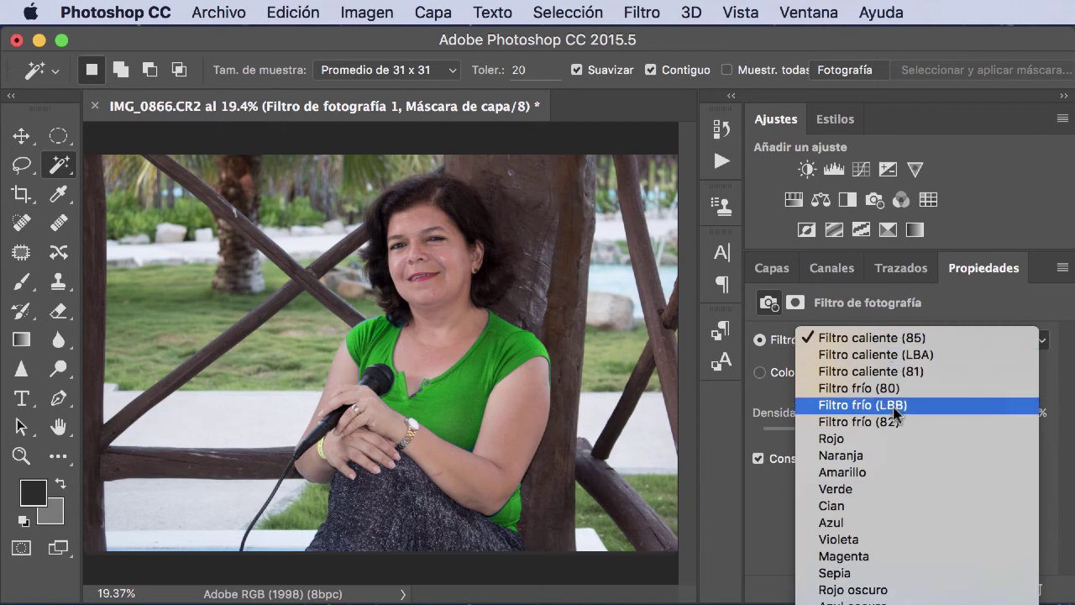
{"action": "left_click", "coordinate": [896, 410]}
- Try the Amarillo, Violeta and custom-colour photo filters, then select Tono/saturación 1
{"action": "left_click", "coordinate": [890, 343]}
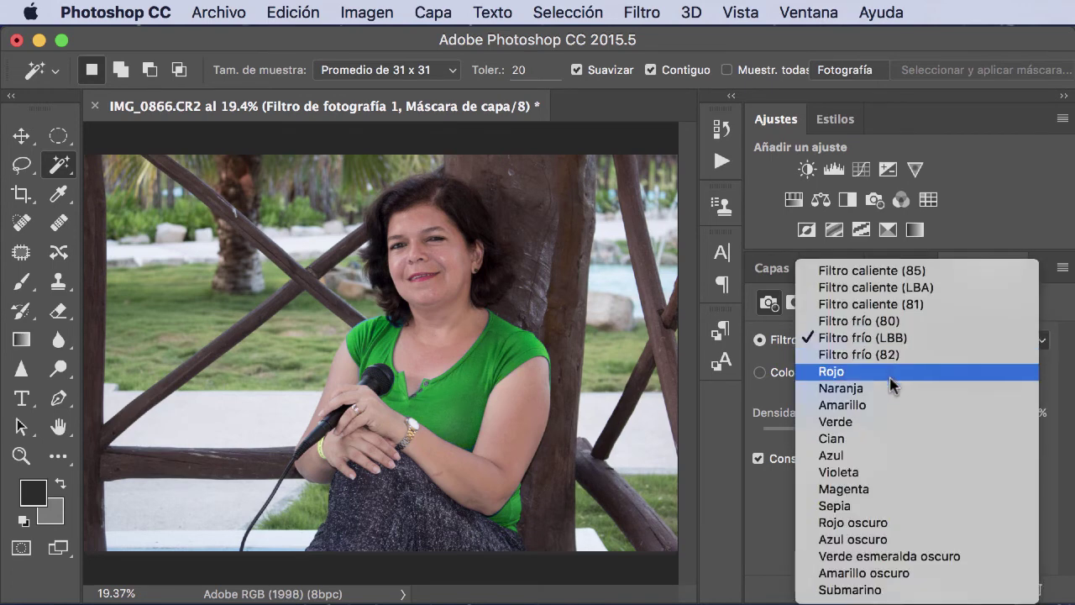
{"action": "left_click", "coordinate": [892, 407]}
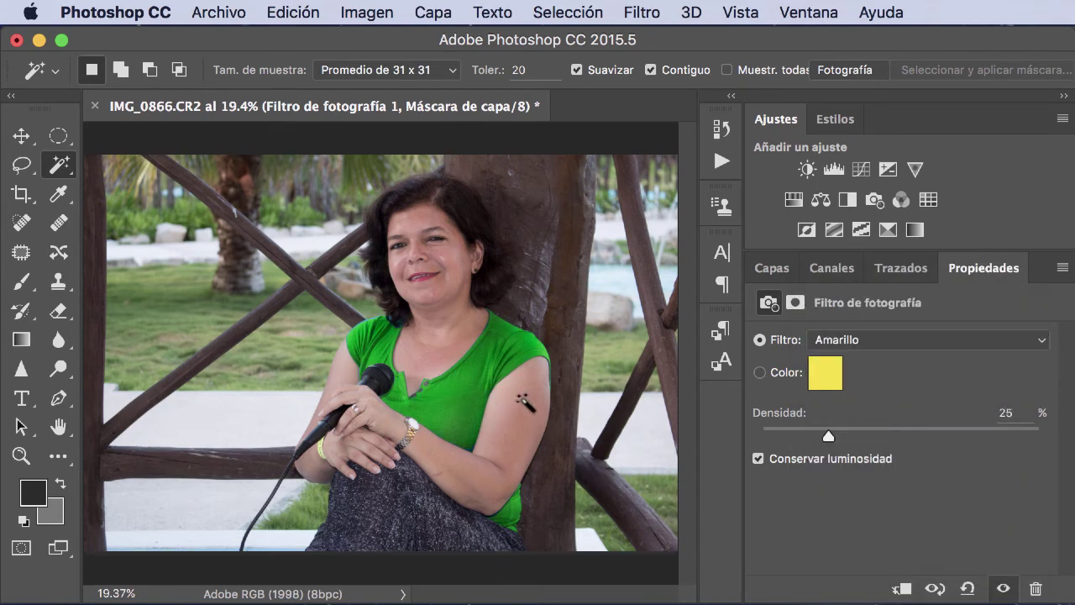
{"action": "left_click", "coordinate": [892, 345]}
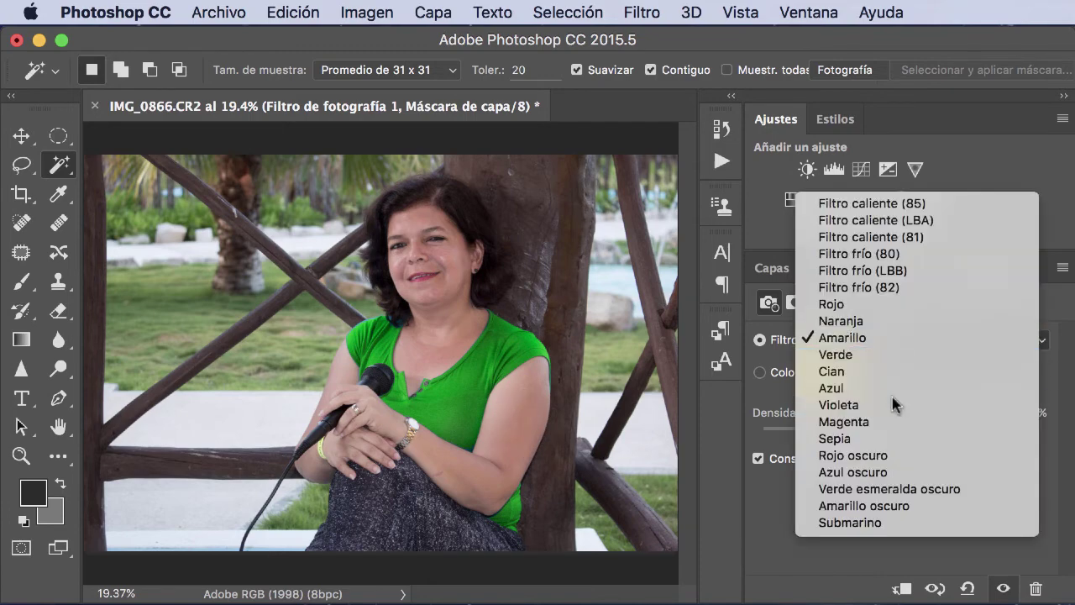
{"action": "left_click", "coordinate": [895, 404]}
{"action": "left_click", "coordinate": [761, 373]}
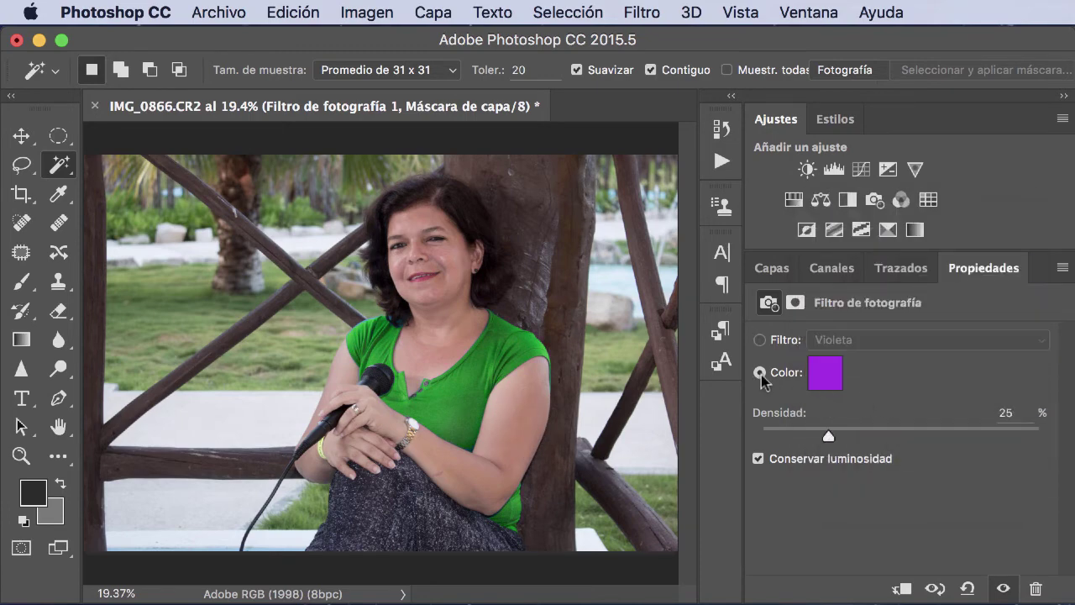
{"action": "left_click", "coordinate": [825, 383]}
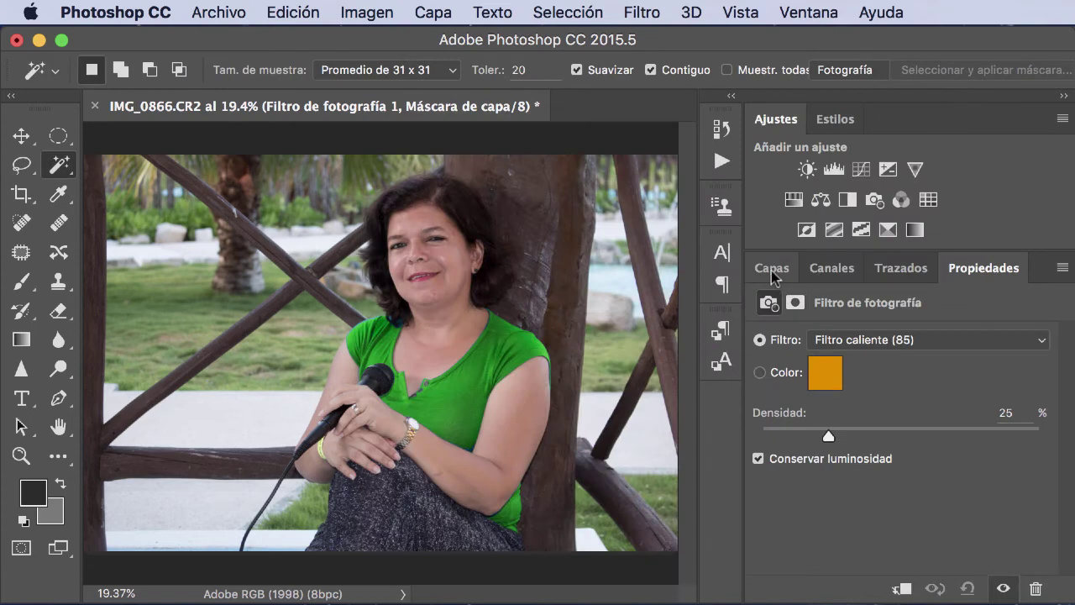
{"action": "left_click", "coordinate": [771, 269]}
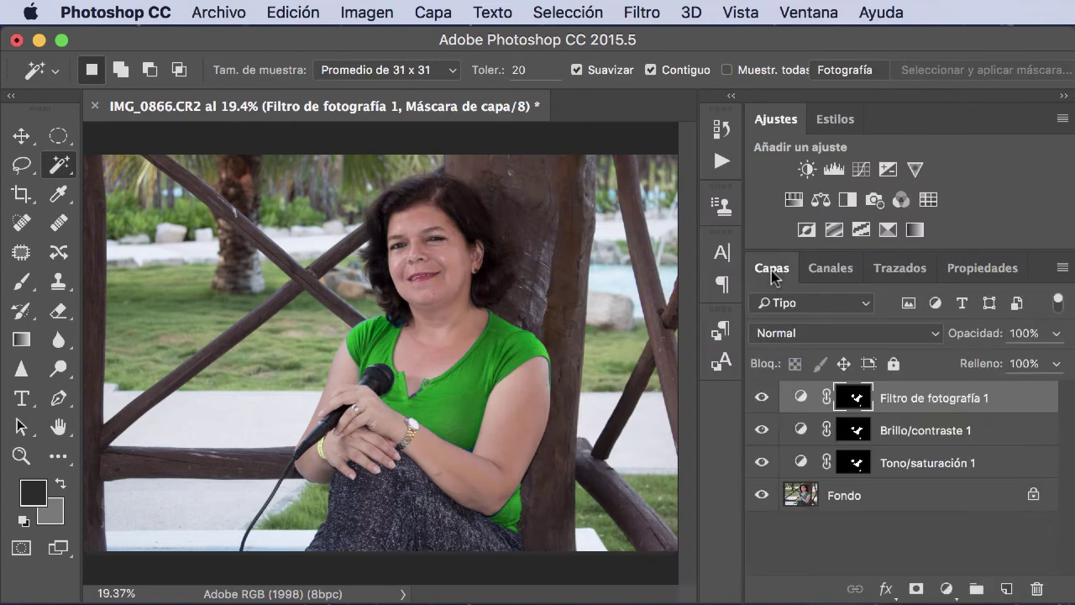
{"action": "left_click", "coordinate": [854, 462]}
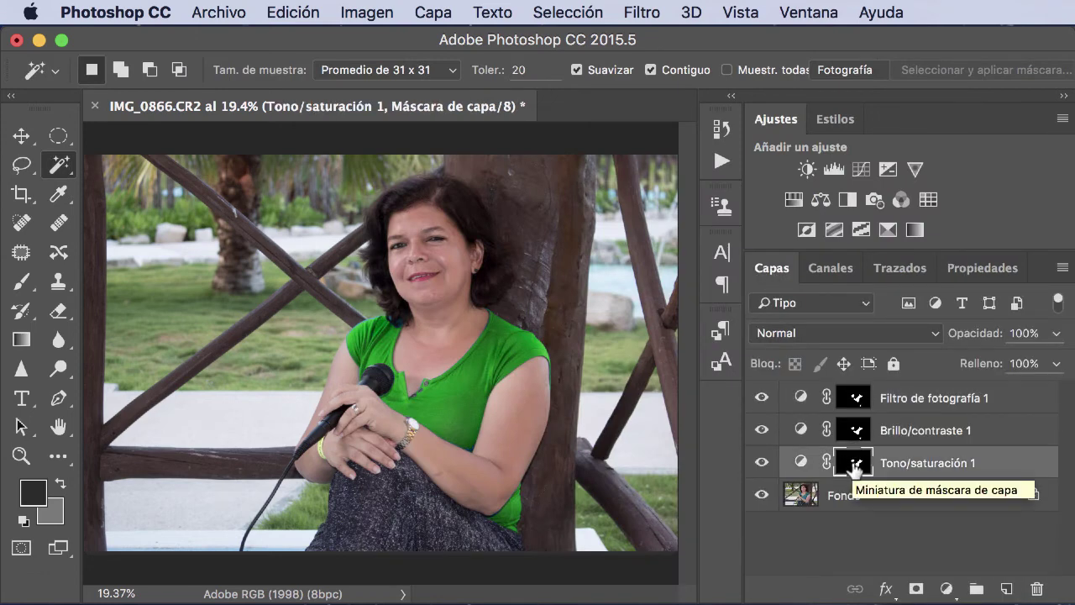
- Load the Tono/saturación shirt mask as a selection and add a Blanco y negro 1 layer
{"action": "left_click_drag", "start_coordinate": [855, 467], "coordinate": [856, 472]}
{"action": "left_click", "coordinate": [855, 467], "text": "ctrl"}
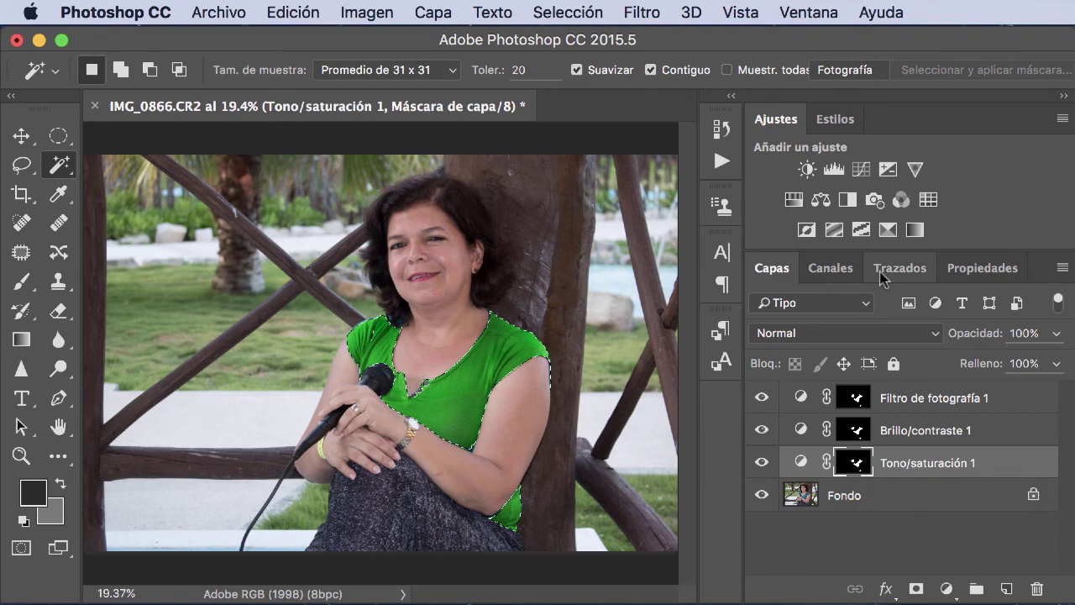
{"action": "left_click", "coordinate": [847, 200]}
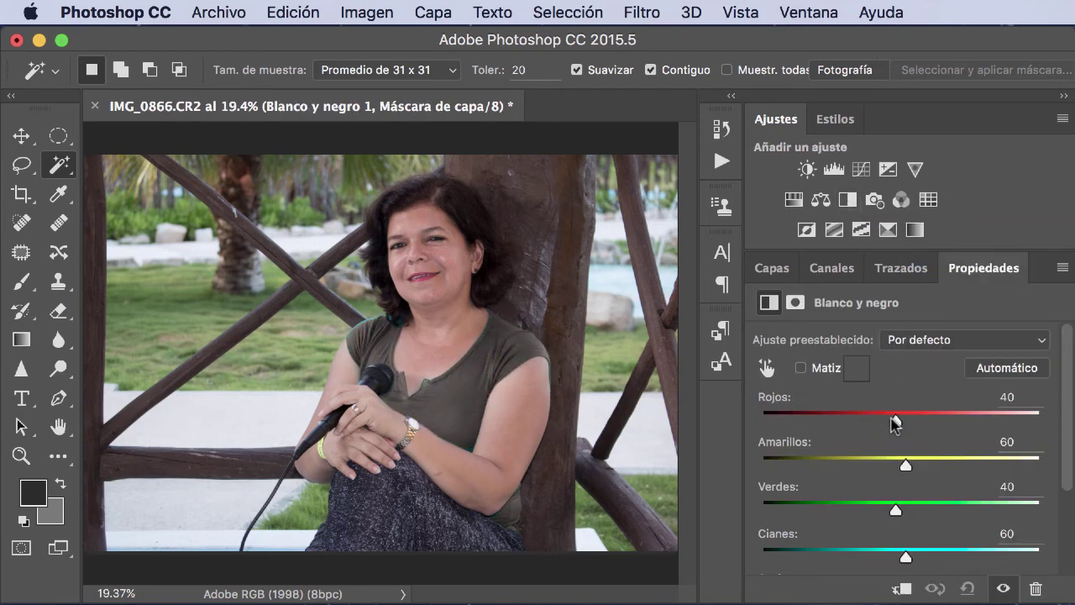
- Raise the red and yellow sliders and lower the green and cyan sliders
{"action": "left_click_drag", "start_coordinate": [895, 422], "coordinate": [888, 420]}
{"action": "left_click_drag", "start_coordinate": [906, 465], "coordinate": [901, 465]}
{"action": "mouse_move", "coordinate": [889, 422]}
{"action": "left_mouse_down"}
{"action": "mouse_move", "coordinate": [798, 417]}
{"action": "mouse_move", "coordinate": [935, 420]}
{"action": "left_mouse_up"}
{"action": "mouse_move", "coordinate": [901, 466]}
{"action": "left_mouse_down"}
{"action": "mouse_move", "coordinate": [845, 466]}
{"action": "mouse_move", "coordinate": [954, 466]}
{"action": "left_mouse_up"}
{"action": "mouse_move", "coordinate": [895, 509]}
{"action": "left_mouse_down"}
{"action": "mouse_move", "coordinate": [818, 509]}
{"action": "mouse_move", "coordinate": [888, 509]}
{"action": "mouse_move", "coordinate": [846, 509]}
{"action": "mouse_move", "coordinate": [879, 509]}
{"action": "mouse_move", "coordinate": [857, 509]}
{"action": "mouse_move", "coordinate": [866, 510]}
{"action": "left_mouse_up"}
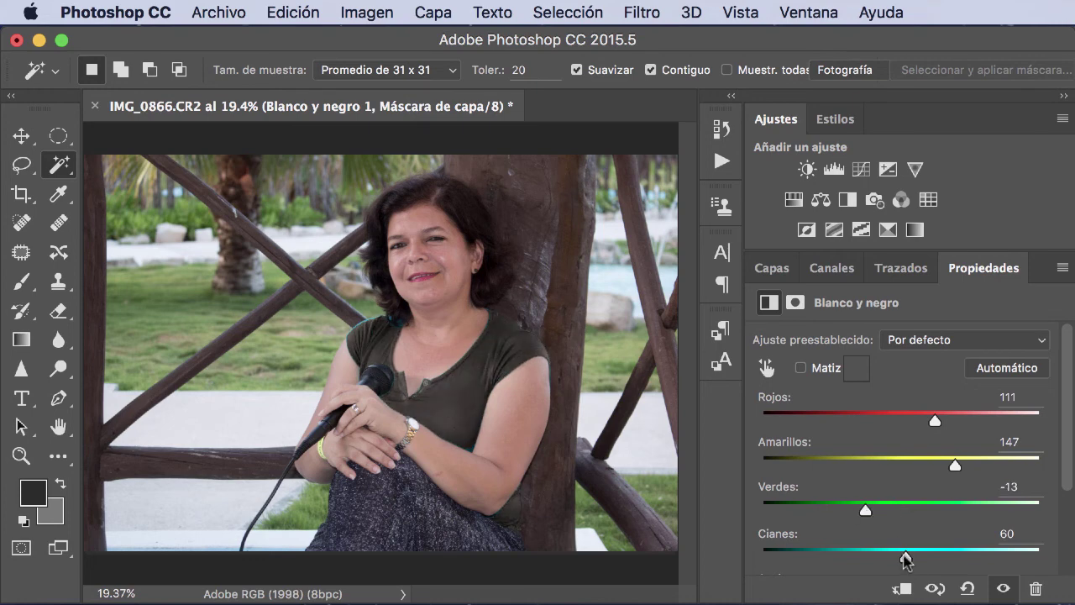
{"action": "mouse_move", "coordinate": [905, 556]}
{"action": "left_mouse_down"}
{"action": "mouse_move", "coordinate": [869, 554]}
{"action": "mouse_move", "coordinate": [955, 554]}
{"action": "mouse_move", "coordinate": [885, 554]}
{"action": "left_mouse_up"}
- Lower the blue slider and raise the magenta slider to finish the dark olive shirt
{"action": "scroll", "coordinate": [892, 492], "scroll_direction": "down", "scroll_amount": 3}
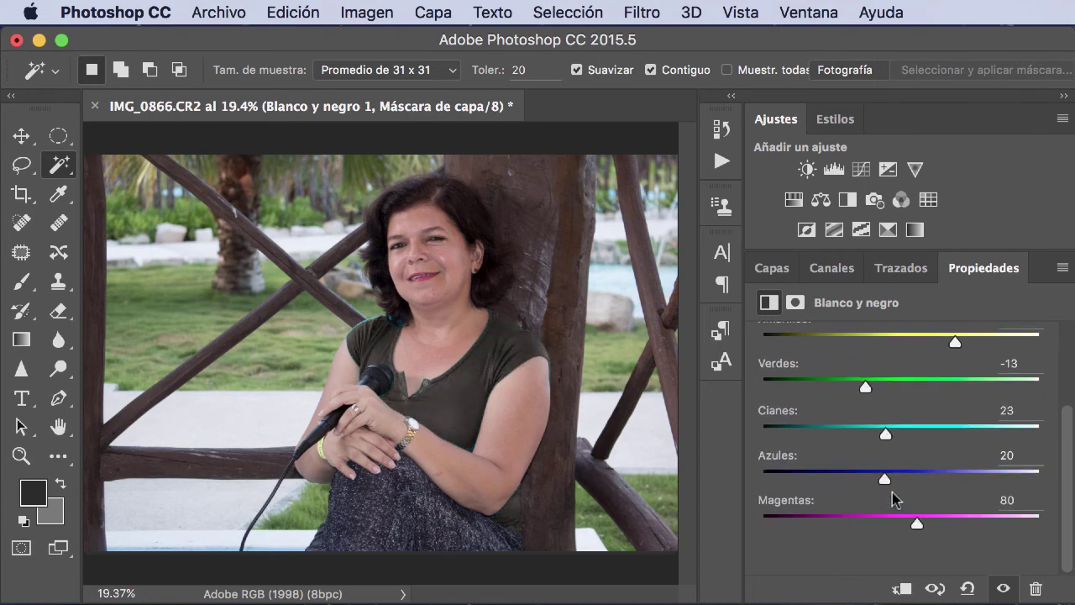
{"action": "mouse_move", "coordinate": [885, 481]}
{"action": "left_mouse_down"}
{"action": "mouse_move", "coordinate": [942, 480]}
{"action": "mouse_move", "coordinate": [866, 480]}
{"action": "left_mouse_up"}
{"action": "mouse_move", "coordinate": [914, 525]}
{"action": "left_mouse_down"}
{"action": "mouse_move", "coordinate": [835, 525]}
{"action": "mouse_move", "coordinate": [945, 525]}
{"action": "left_mouse_up"}
{"action": "scroll", "coordinate": [873, 470], "scroll_direction": "up", "scroll_amount": 5}
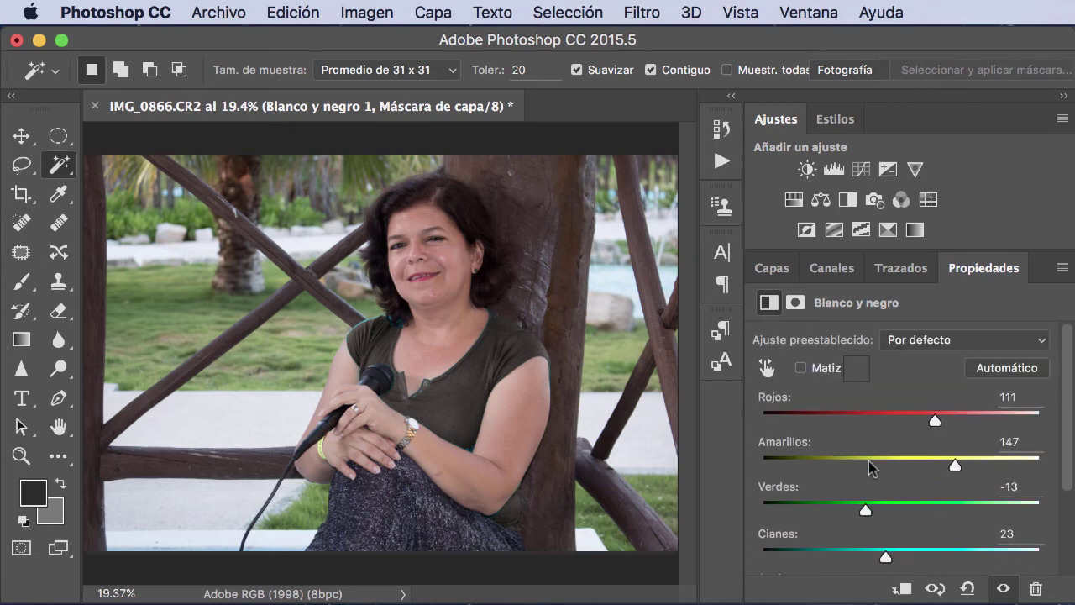
{"action": "left_click", "coordinate": [781, 277]}
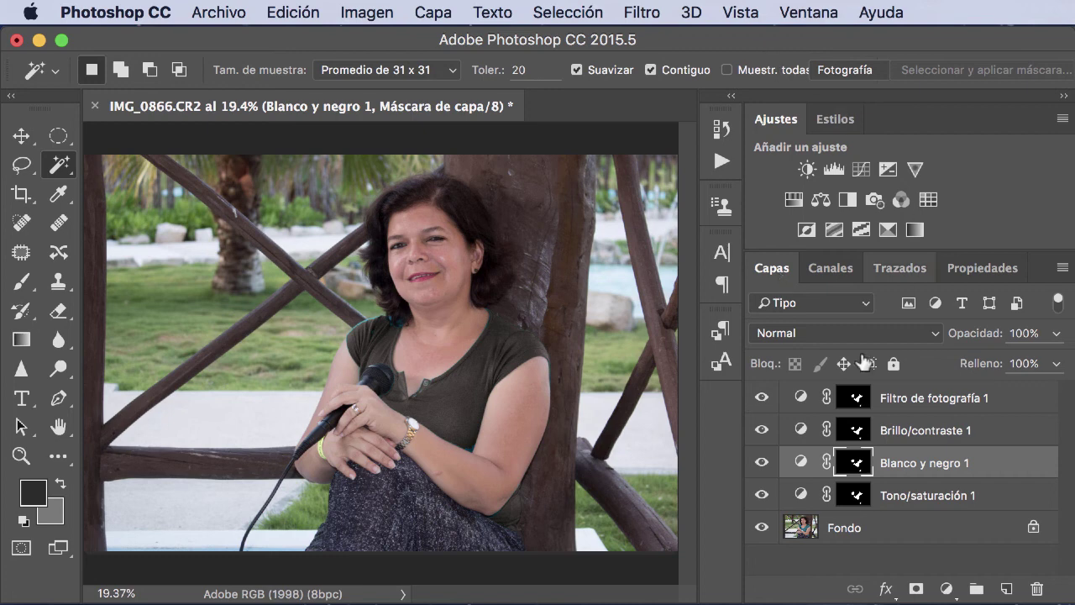
{"action": "left_click_drag", "start_coordinate": [761, 403], "coordinate": [771, 495]}
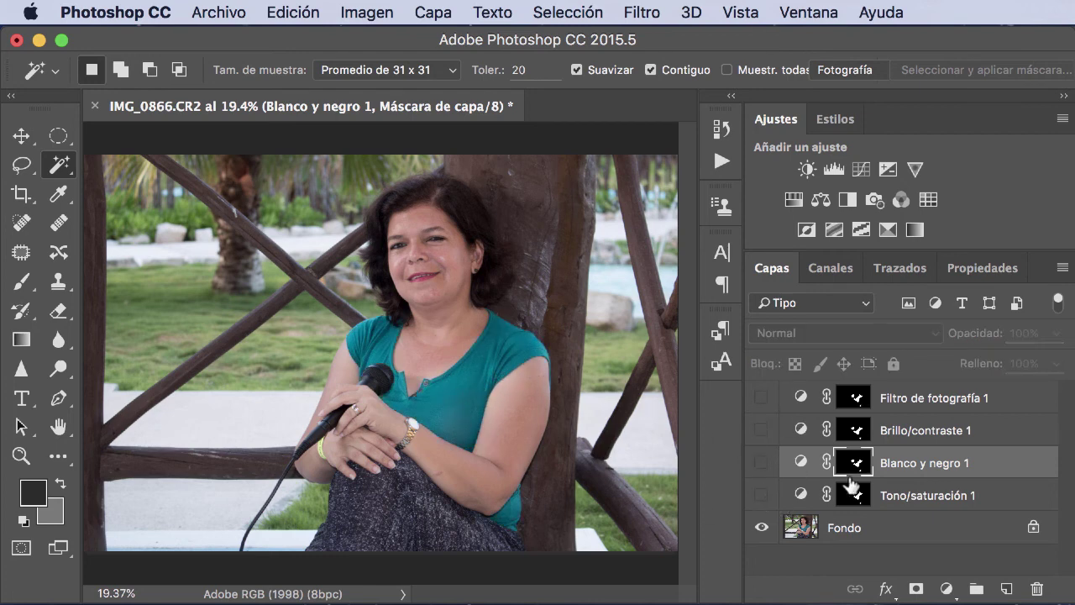
{"action": "left_click", "coordinate": [763, 497]}
{"action": "left_click", "coordinate": [761, 464]}
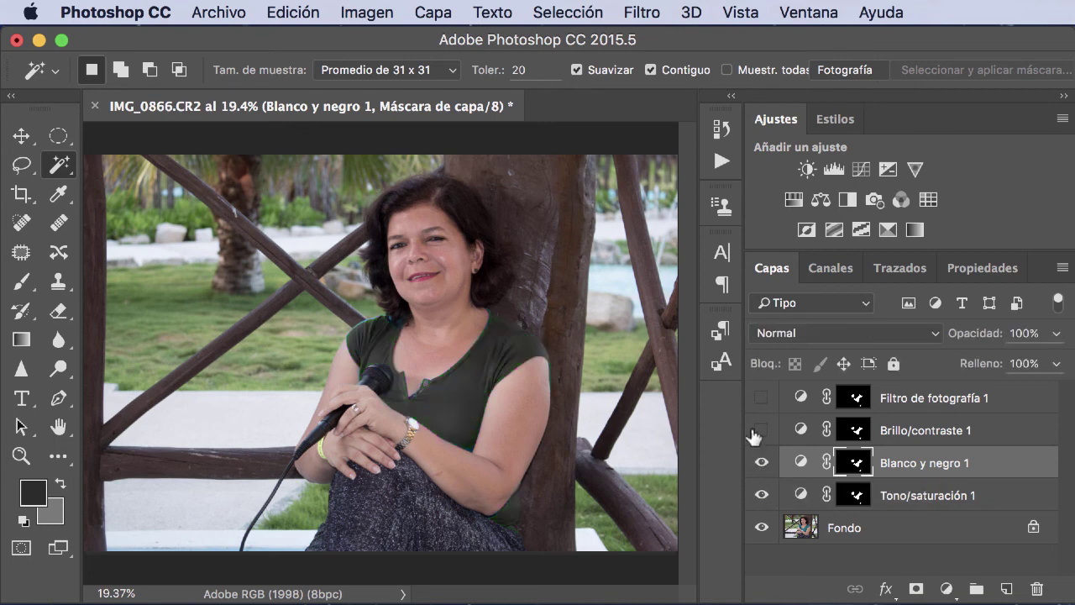
{"action": "left_click", "coordinate": [761, 431]}
{"action": "left_click", "coordinate": [761, 398]}
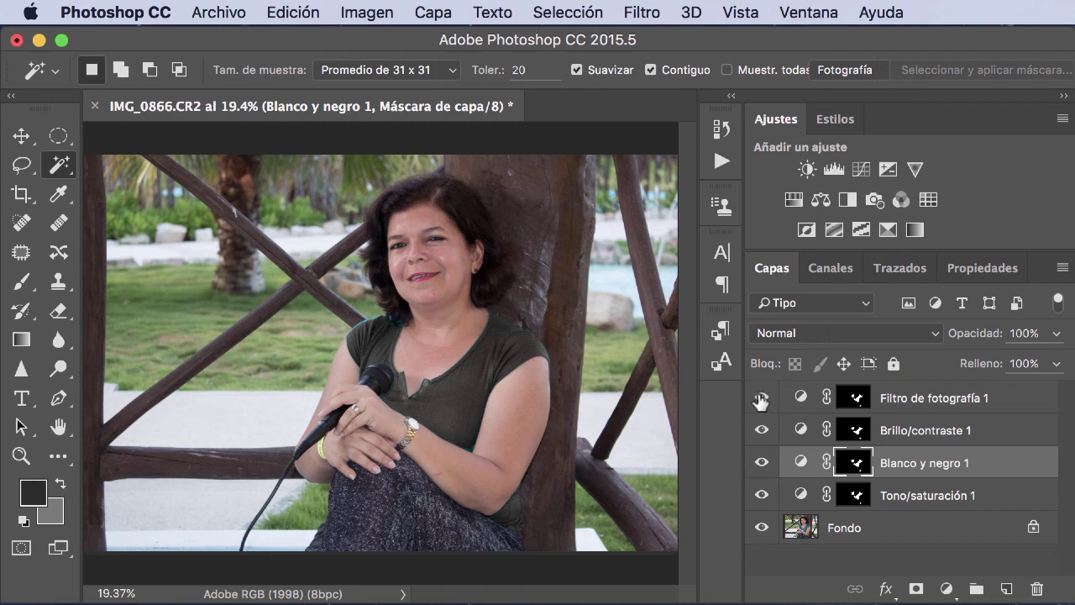